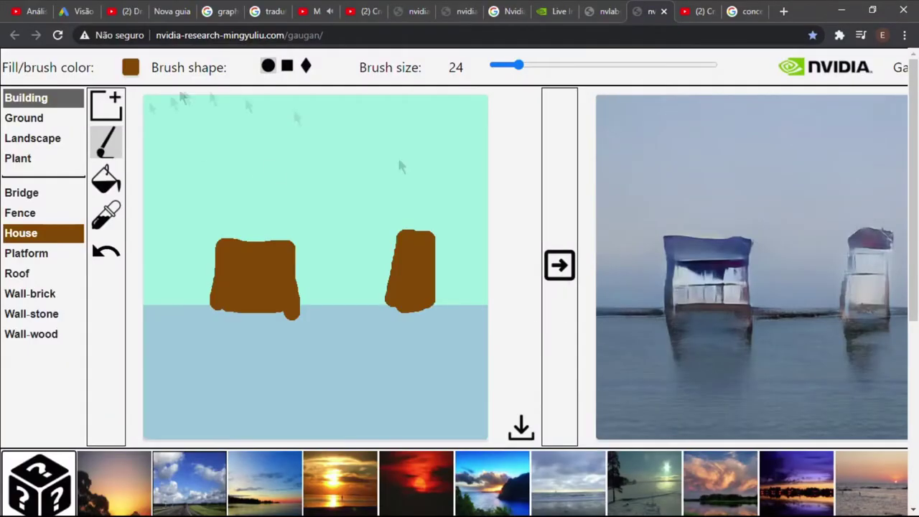
Step: Paint a central mountain peak and a solid left cliff with the Mountain label at brush size 30
{"action": "key", "text": "F11"}
{"action": "scroll", "coordinate": [409, 166], "scroll_direction": "down", "scroll_amount": 3}
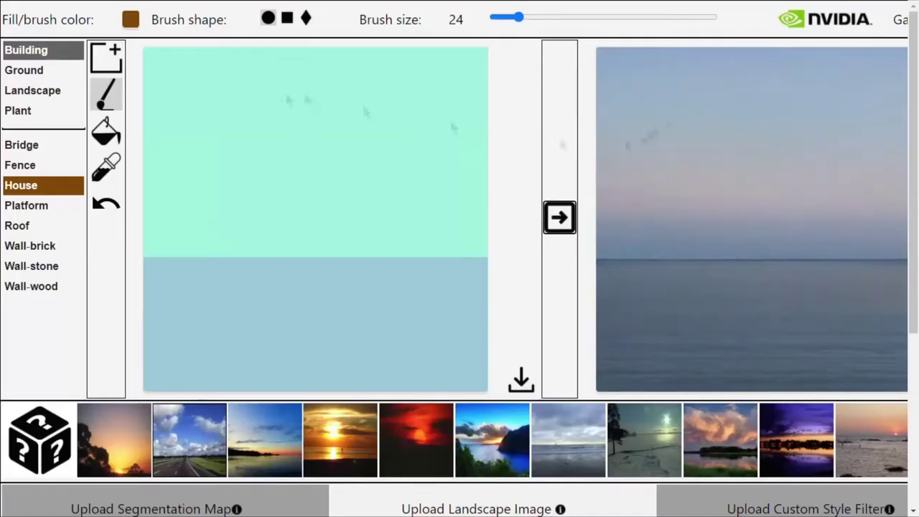
{"action": "left_click", "coordinate": [33, 89]}
{"action": "left_click", "coordinate": [38, 207]}
{"action": "mouse_move", "coordinate": [314, 260]}
{"action": "left_mouse_down"}
{"action": "mouse_move", "coordinate": [390, 180]}
{"action": "mouse_move", "coordinate": [463, 253]}
{"action": "mouse_move", "coordinate": [316, 271]}
{"action": "mouse_move", "coordinate": [344, 256]}
{"action": "mouse_move", "coordinate": [388, 190]}
{"action": "mouse_move", "coordinate": [434, 229]}
{"action": "mouse_move", "coordinate": [338, 257]}
{"action": "mouse_move", "coordinate": [417, 249]}
{"action": "mouse_move", "coordinate": [330, 262]}
{"action": "mouse_move", "coordinate": [349, 205]}
{"action": "mouse_move", "coordinate": [406, 138]}
{"action": "left_mouse_up"}
{"action": "mouse_move", "coordinate": [144, 145]}
{"action": "left_mouse_down"}
{"action": "mouse_move", "coordinate": [222, 189]}
{"action": "mouse_move", "coordinate": [280, 310]}
{"action": "left_mouse_up"}
{"action": "left_click_drag", "start_coordinate": [263, 227], "coordinate": [201, 180]}
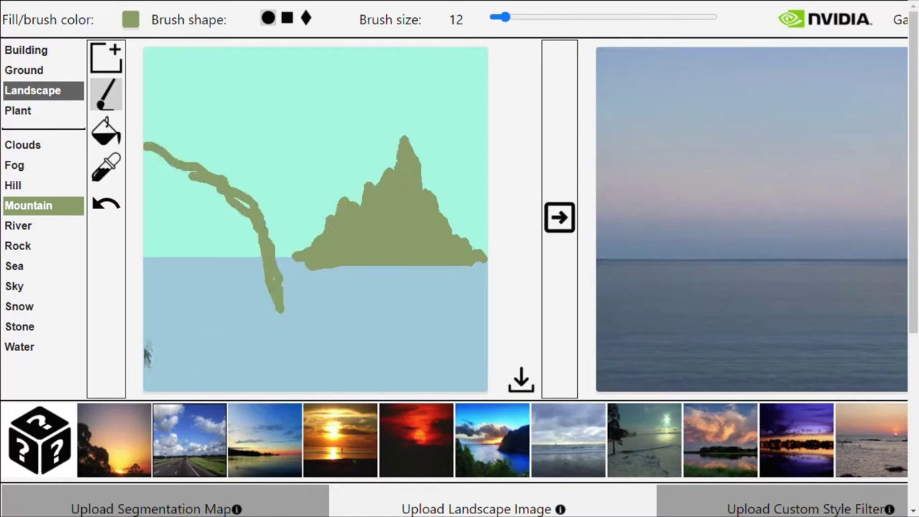
{"action": "left_click_drag", "start_coordinate": [148, 287], "coordinate": [279, 308]}
{"action": "left_click_drag", "start_coordinate": [505, 17], "coordinate": [526, 17]}
{"action": "mouse_move", "coordinate": [147, 316]}
{"action": "left_mouse_down"}
{"action": "mouse_move", "coordinate": [202, 192]}
{"action": "mouse_move", "coordinate": [162, 160]}
{"action": "mouse_move", "coordinate": [244, 210]}
{"action": "mouse_move", "coordinate": [253, 203]}
{"action": "mouse_move", "coordinate": [151, 322]}
{"action": "mouse_move", "coordinate": [193, 197]}
{"action": "mouse_move", "coordinate": [199, 293]}
{"action": "mouse_move", "coordinate": [260, 290]}
{"action": "mouse_move", "coordinate": [207, 270]}
{"action": "mouse_move", "coordinate": [143, 392]}
{"action": "left_mouse_up"}
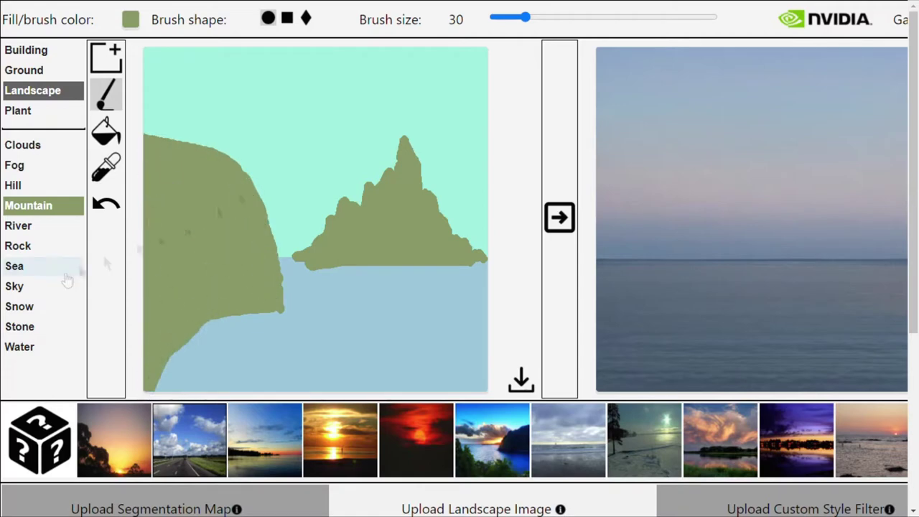
Step: Paint three grey clouds across the sky and generate the foggy cliff seascape
{"action": "left_click", "coordinate": [22, 145]}
{"action": "mouse_move", "coordinate": [164, 75]}
{"action": "left_mouse_down"}
{"action": "mouse_move", "coordinate": [173, 88]}
{"action": "mouse_move", "coordinate": [308, 87]}
{"action": "left_mouse_up"}
{"action": "left_click_drag", "start_coordinate": [352, 121], "coordinate": [471, 115]}
{"action": "left_click_drag", "start_coordinate": [388, 56], "coordinate": [467, 71]}
{"action": "left_click", "coordinate": [40, 440]}
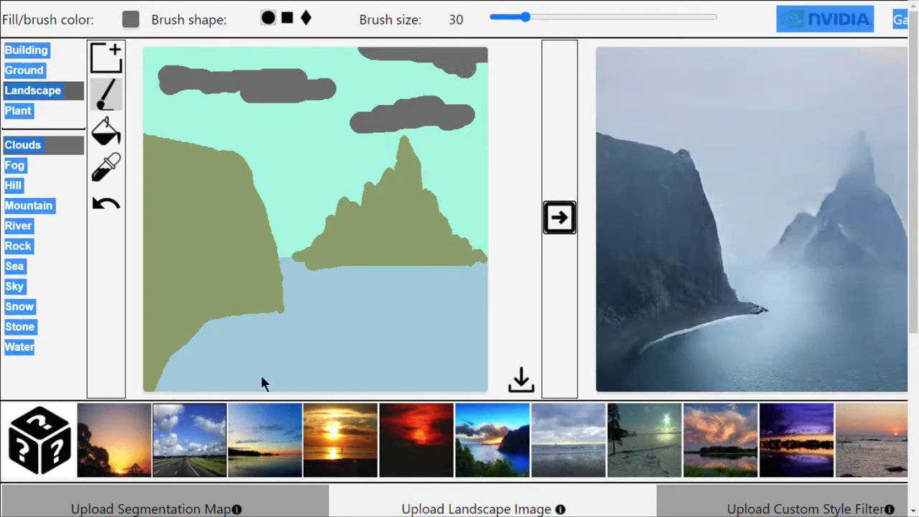
{"action": "left_click", "coordinate": [14, 286]}
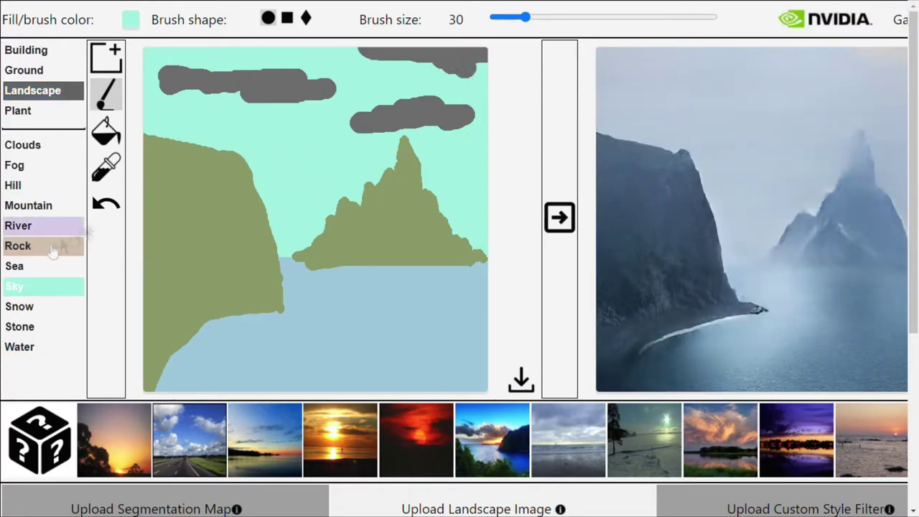
{"action": "scroll", "coordinate": [78, 217], "scroll_direction": "down", "scroll_amount": 1}
{"action": "left_click", "coordinate": [43, 217]}
Step: Paint river water over the lower sea, add rock patches in the water and by the cliff base, then regenerate
{"action": "mouse_move", "coordinate": [309, 359]}
{"action": "left_mouse_down"}
{"action": "mouse_move", "coordinate": [180, 381]}
{"action": "mouse_move", "coordinate": [237, 315]}
{"action": "mouse_move", "coordinate": [269, 328]}
{"action": "mouse_move", "coordinate": [155, 384]}
{"action": "mouse_move", "coordinate": [493, 270]}
{"action": "mouse_move", "coordinate": [475, 303]}
{"action": "mouse_move", "coordinate": [375, 273]}
{"action": "mouse_move", "coordinate": [478, 273]}
{"action": "mouse_move", "coordinate": [409, 298]}
{"action": "mouse_move", "coordinate": [327, 291]}
{"action": "mouse_move", "coordinate": [290, 264]}
{"action": "left_mouse_up"}
{"action": "scroll", "coordinate": [298, 270], "scroll_direction": "down", "scroll_amount": 3}
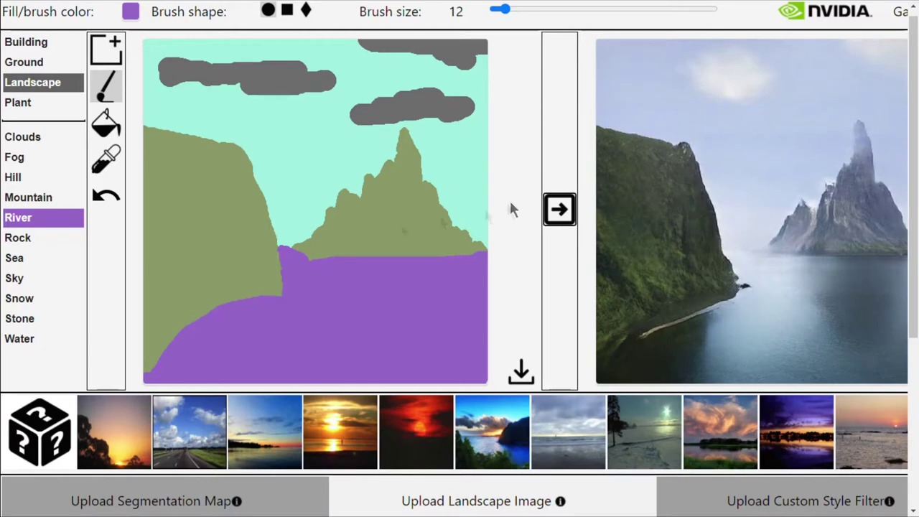
{"action": "left_click", "coordinate": [43, 238]}
{"action": "left_click_drag", "start_coordinate": [342, 333], "coordinate": [307, 342]}
{"action": "left_click_drag", "start_coordinate": [483, 329], "coordinate": [460, 339]}
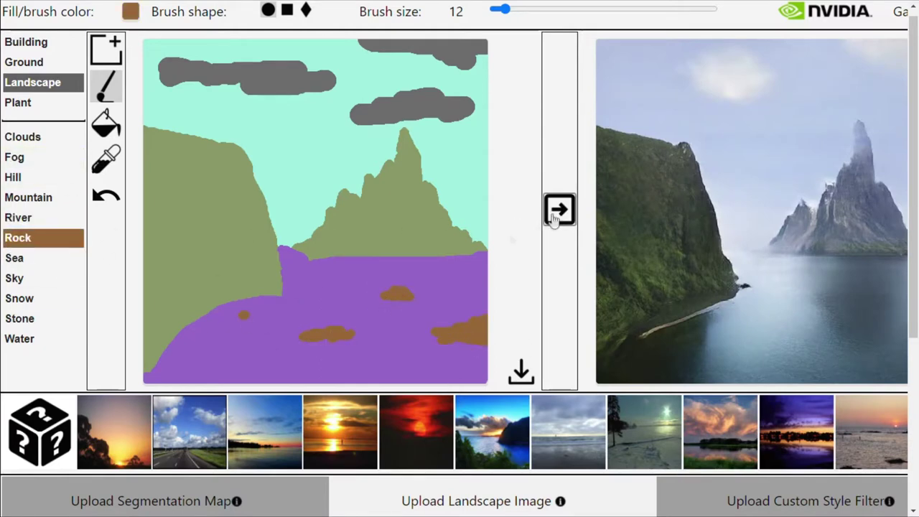
{"action": "left_click", "coordinate": [553, 218]}
{"action": "mouse_move", "coordinate": [234, 301]}
{"action": "left_mouse_down"}
{"action": "mouse_move", "coordinate": [169, 323]}
{"action": "mouse_move", "coordinate": [273, 342]}
{"action": "left_mouse_up"}
{"action": "left_click", "coordinate": [560, 209]}
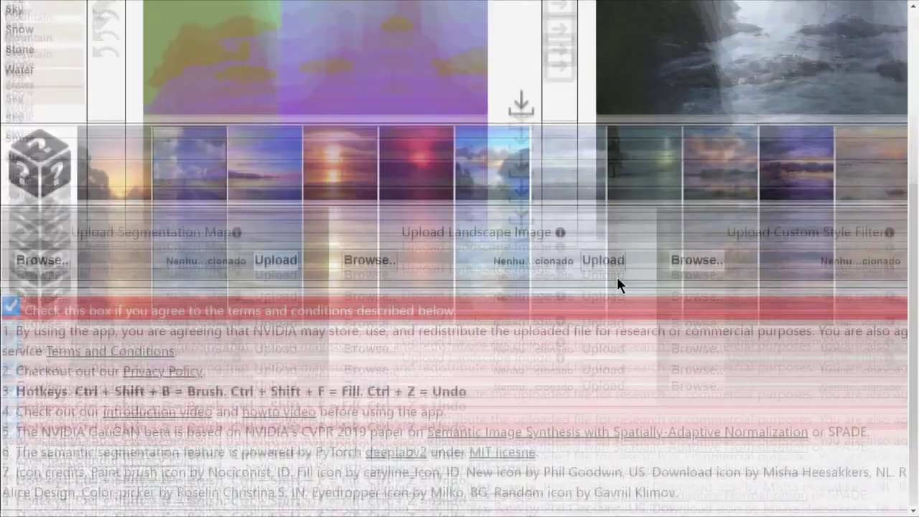
{"action": "scroll", "coordinate": [616, 285], "scroll_direction": "down", "scroll_amount": 4}
Step: Restyle the output with a bright blue-sky cliff style using a style thumbnail and the random-style dice
{"action": "scroll", "coordinate": [617, 282], "scroll_direction": "up", "scroll_amount": 4}
{"action": "left_click", "coordinate": [796, 440]}
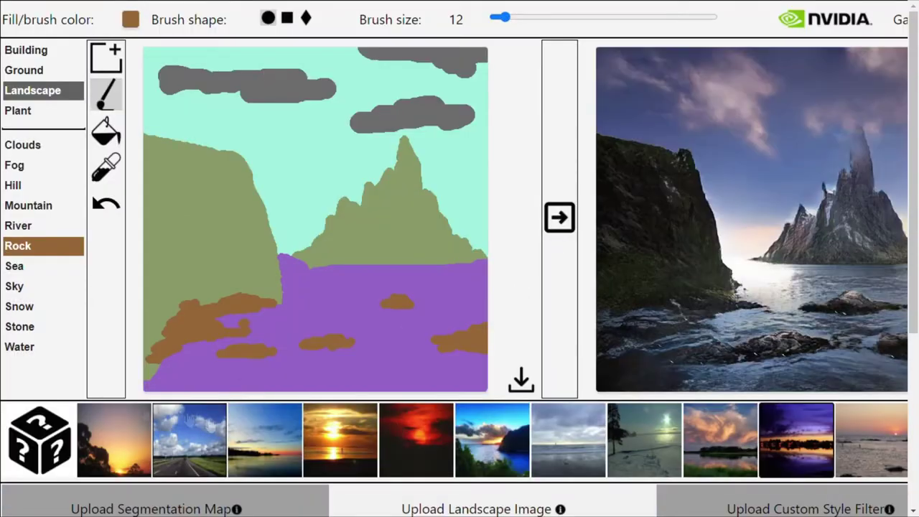
{"action": "left_click", "coordinate": [70, 449]}
{"action": "left_click", "coordinate": [70, 449]}
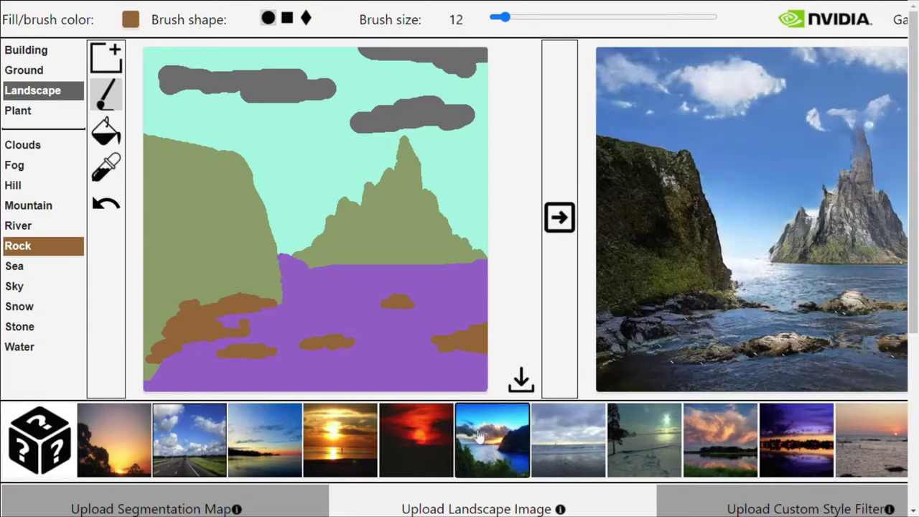
Step: Paint a rock along the canvas bottom and a stone patch in the water, then regenerate
{"action": "left_click", "coordinate": [29, 206]}
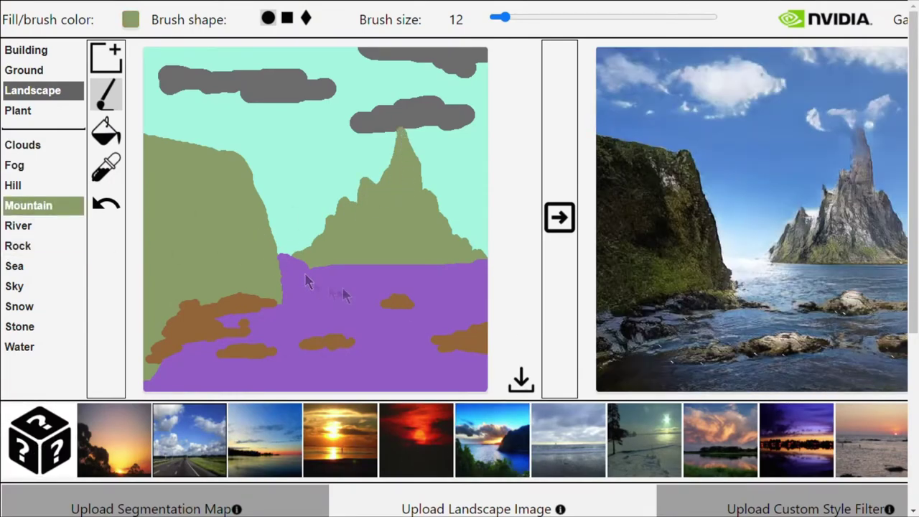
{"action": "left_click", "coordinate": [51, 246]}
{"action": "left_click_drag", "start_coordinate": [398, 381], "coordinate": [464, 377]}
{"action": "left_click", "coordinate": [20, 327]}
{"action": "left_click_drag", "start_coordinate": [305, 366], "coordinate": [319, 375]}
{"action": "left_click", "coordinate": [560, 218]}
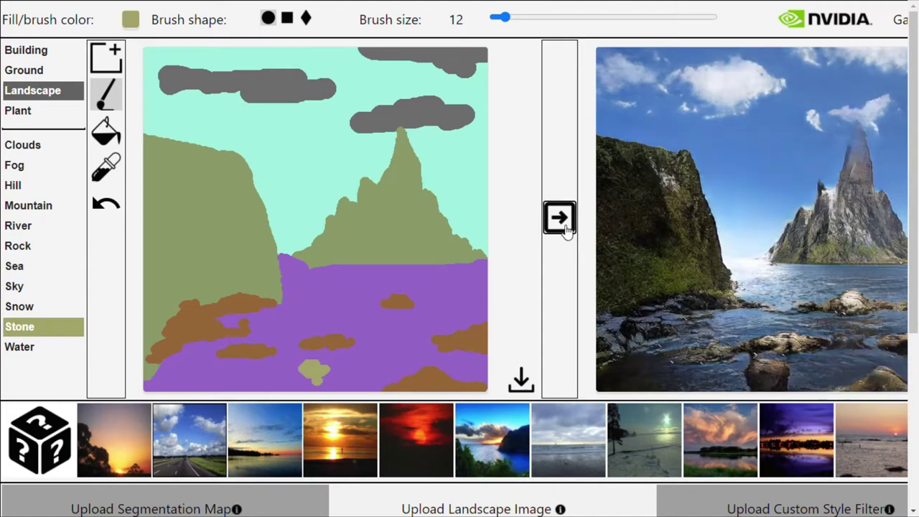
Step: Undo the stone, cover its leftover dot with sampled river colour, regenerate, and paint a small cloud left of the peak
{"action": "left_click", "coordinate": [111, 206]}
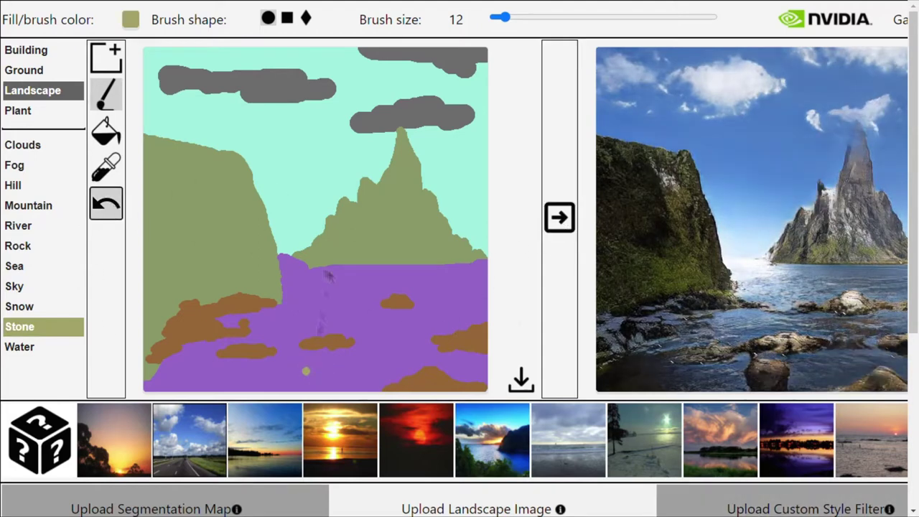
{"action": "left_click", "coordinate": [106, 166]}
{"action": "left_click", "coordinate": [309, 363]}
{"action": "left_click", "coordinate": [303, 373]}
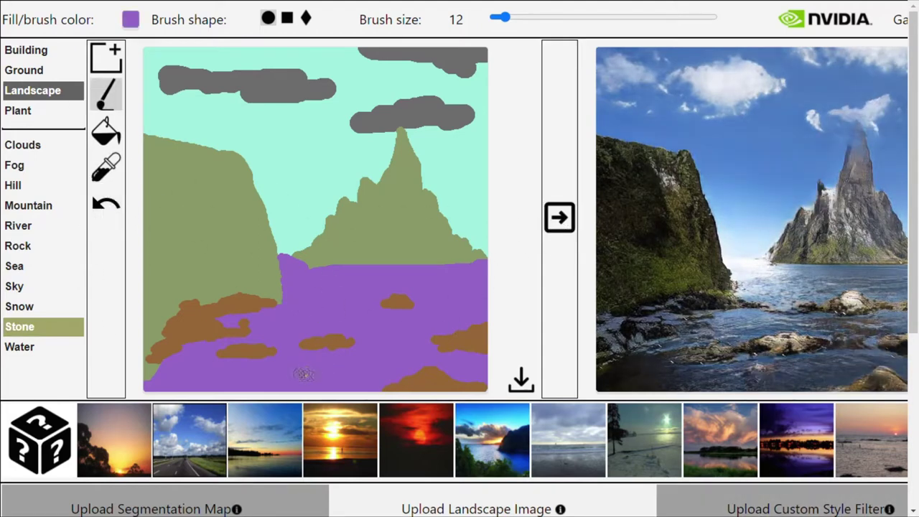
{"action": "left_click", "coordinate": [559, 217]}
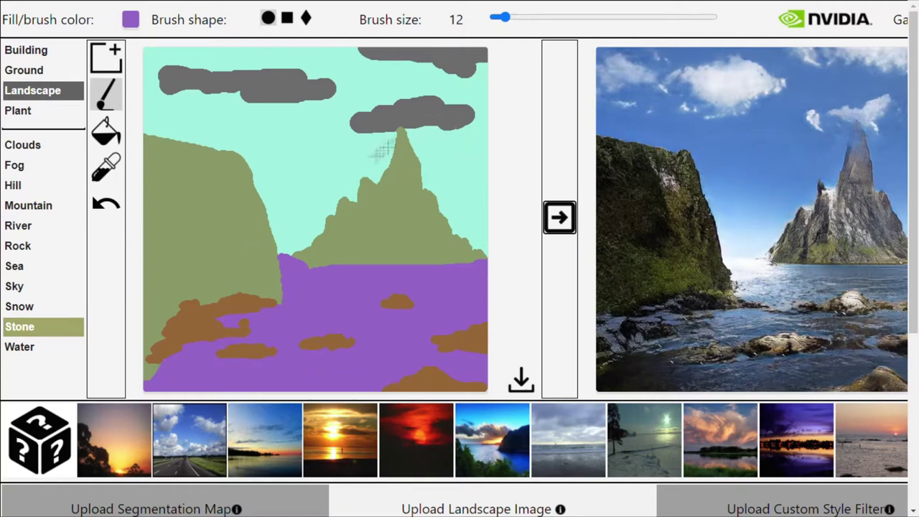
{"action": "left_click", "coordinate": [23, 145]}
{"action": "left_click_drag", "start_coordinate": [271, 187], "coordinate": [301, 190]}
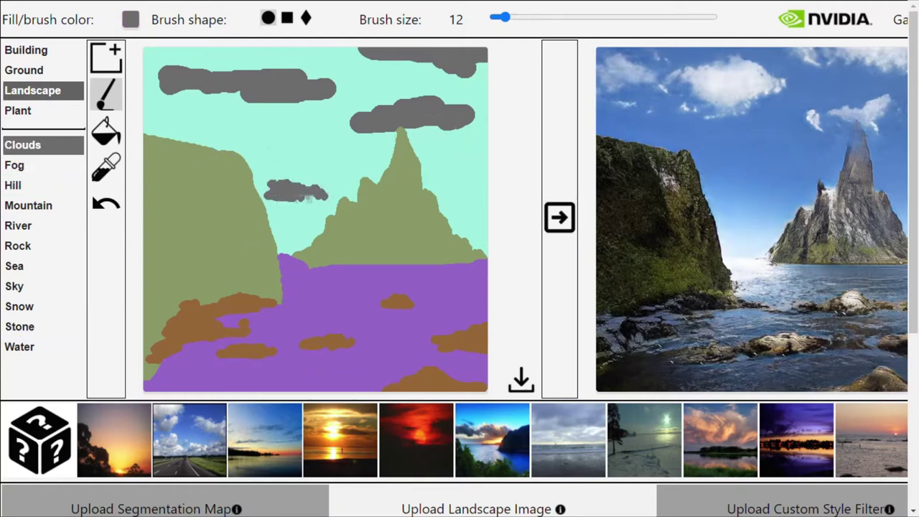
Step: Extend clouds down the sky's right edge, regenerate, and paint a Grass strip along the canvas bottom
{"action": "left_click_drag", "start_coordinate": [467, 169], "coordinate": [476, 101]}
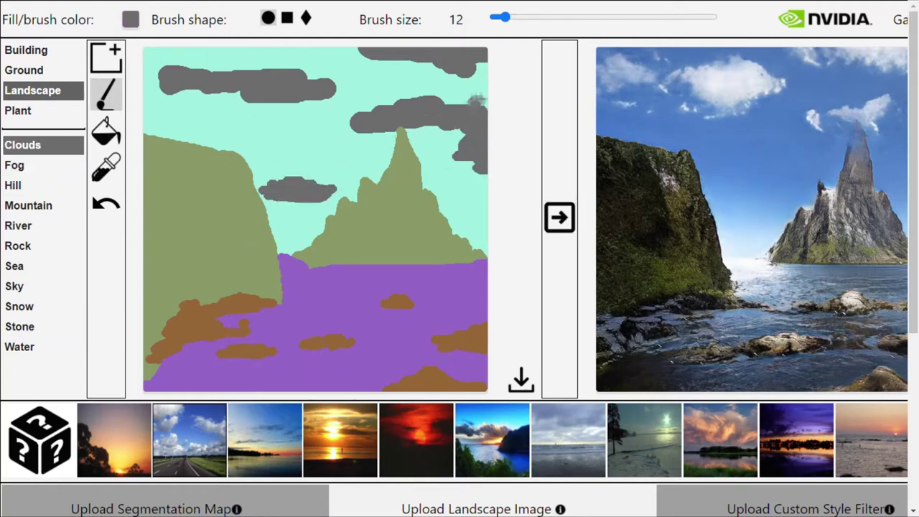
{"action": "left_click", "coordinate": [559, 218]}
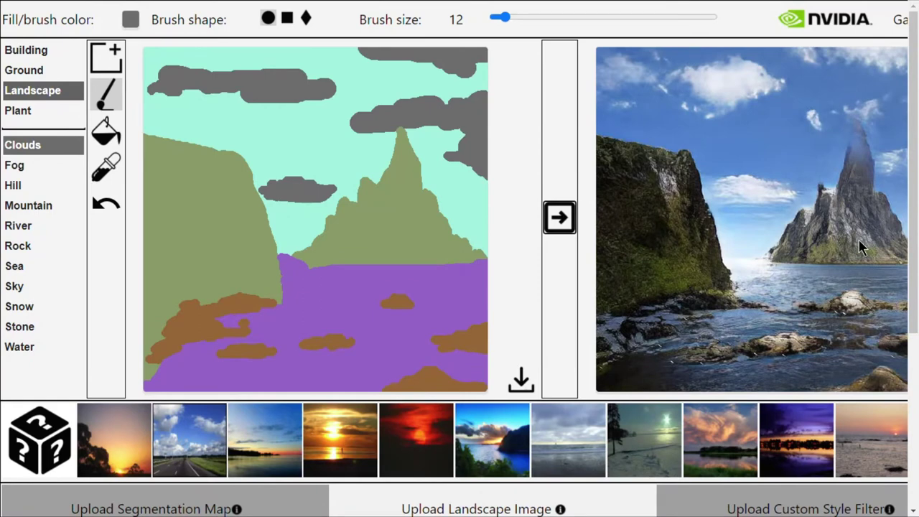
{"action": "left_click", "coordinate": [22, 111]}
{"action": "mouse_move", "coordinate": [162, 381]}
{"action": "left_mouse_down"}
{"action": "mouse_move", "coordinate": [294, 385]}
{"action": "mouse_move", "coordinate": [187, 383]}
{"action": "left_mouse_up"}
Step: Dab more grass onto the bottom-left corner and regenerate the image
{"action": "scroll", "coordinate": [345, 395], "scroll_direction": "down", "scroll_amount": 2}
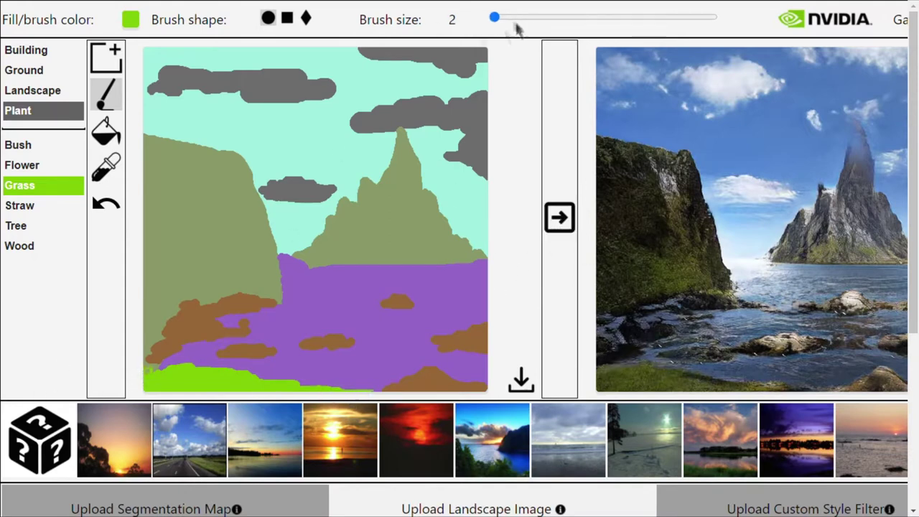
{"action": "scroll", "coordinate": [427, 21], "scroll_direction": "up", "scroll_amount": 3}
{"action": "left_click", "coordinate": [146, 358]}
{"action": "left_click", "coordinate": [560, 218]}
Step: Paint a patch of dark-red flowers at the bottom-left with the Flower label and regenerate
{"action": "left_click", "coordinate": [32, 90]}
{"action": "left_click", "coordinate": [26, 50]}
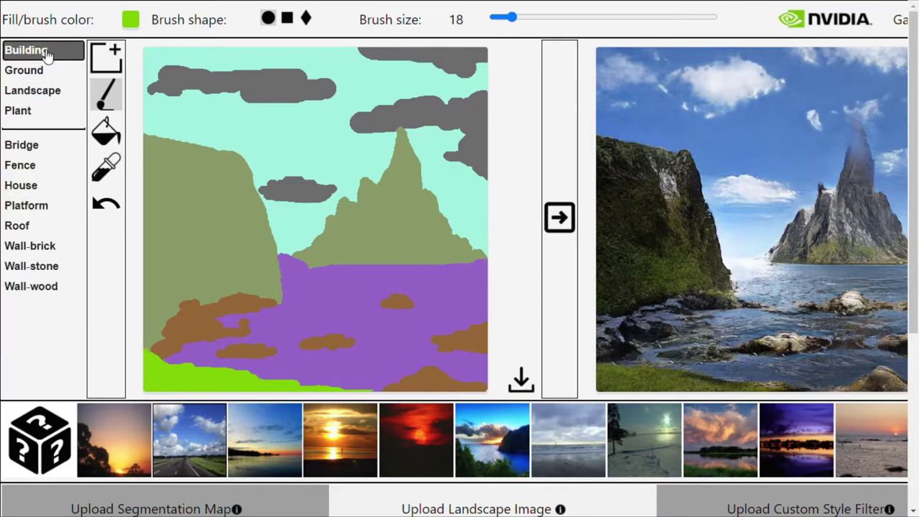
{"action": "left_click", "coordinate": [51, 72]}
{"action": "left_click", "coordinate": [33, 91]}
{"action": "left_click", "coordinate": [29, 112]}
{"action": "left_click", "coordinate": [21, 165]}
{"action": "mouse_move", "coordinate": [173, 343]}
{"action": "left_mouse_down"}
{"action": "mouse_move", "coordinate": [174, 380]}
{"action": "mouse_move", "coordinate": [193, 382]}
{"action": "left_mouse_up"}
{"action": "left_click", "coordinate": [560, 217]}
Step: Try a tree on top of the left cliff, then undo it and paint sky over the stroke
{"action": "scroll", "coordinate": [486, 228], "scroll_direction": "down", "scroll_amount": 1}
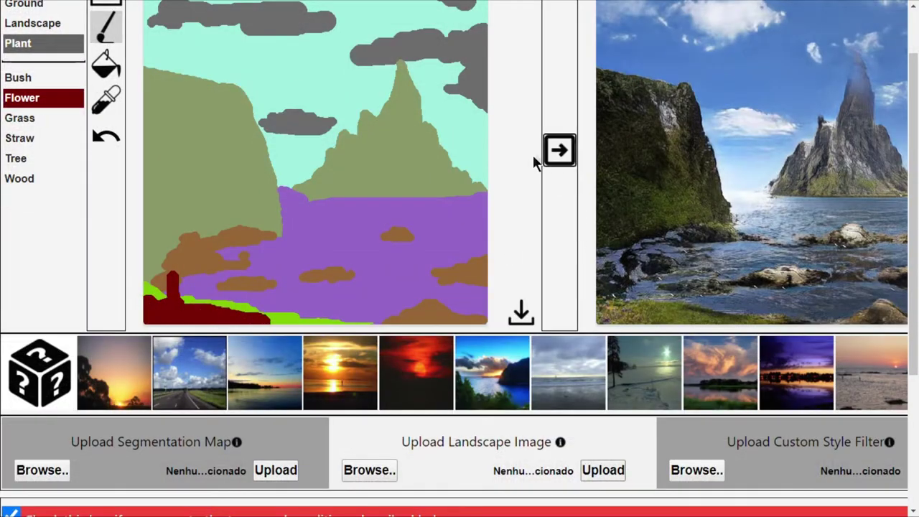
{"action": "scroll", "coordinate": [332, 173], "scroll_direction": "up", "scroll_amount": 1}
{"action": "left_click", "coordinate": [22, 225]}
{"action": "left_click_drag", "start_coordinate": [210, 149], "coordinate": [201, 106]}
{"action": "left_click", "coordinate": [113, 205]}
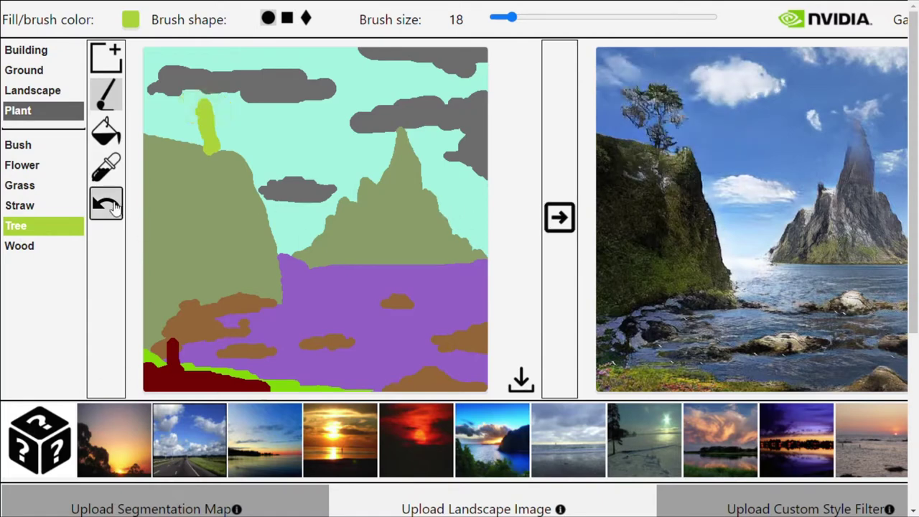
{"action": "left_click", "coordinate": [32, 91]}
{"action": "left_click", "coordinate": [14, 286]}
{"action": "mouse_move", "coordinate": [208, 151]}
{"action": "left_mouse_down"}
{"action": "mouse_move", "coordinate": [204, 115]}
{"action": "mouse_move", "coordinate": [172, 147]}
{"action": "mouse_move", "coordinate": [232, 288]}
{"action": "mouse_move", "coordinate": [231, 316]}
{"action": "left_mouse_up"}
Step: Try a Hill strip and undo it, then paint a Water waterfall down the left cliff and regenerate
{"action": "left_click", "coordinate": [13, 185]}
{"action": "left_click", "coordinate": [559, 222]}
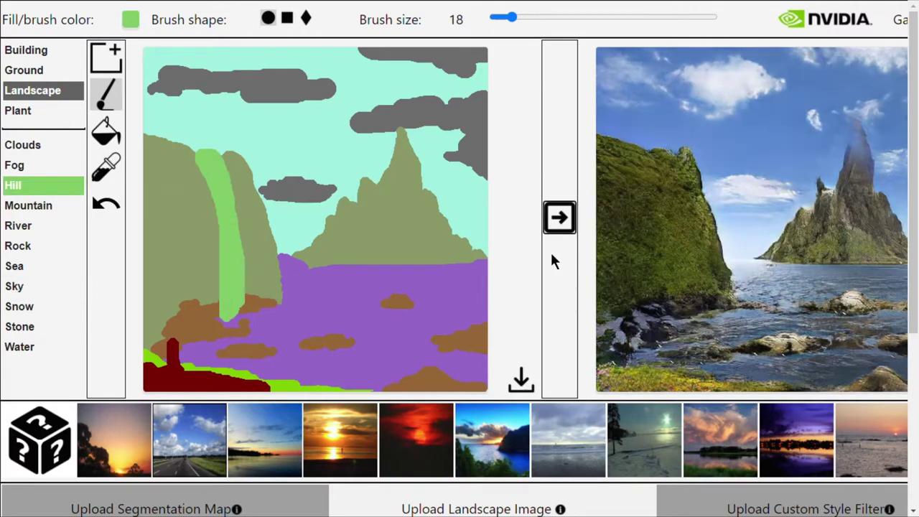
{"action": "key", "text": "ctrl+z"}
{"action": "left_click", "coordinate": [19, 347]}
{"action": "mouse_move", "coordinate": [204, 152]}
{"action": "left_mouse_down"}
{"action": "mouse_move", "coordinate": [215, 309]}
{"action": "mouse_move", "coordinate": [234, 187]}
{"action": "left_mouse_up"}
{"action": "left_click", "coordinate": [559, 218]}
{"action": "key", "text": "ctrl+z"}
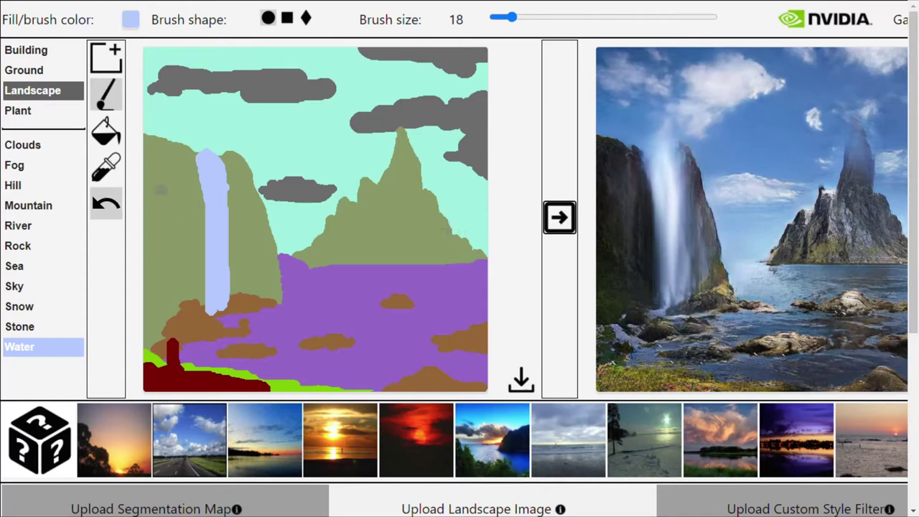
{"action": "left_click", "coordinate": [106, 167]}
Step: Paint sampled Mountain colour over the waterfall and regenerate a plain rocky cliff
{"action": "left_click", "coordinate": [165, 187]}
{"action": "left_click", "coordinate": [559, 218]}
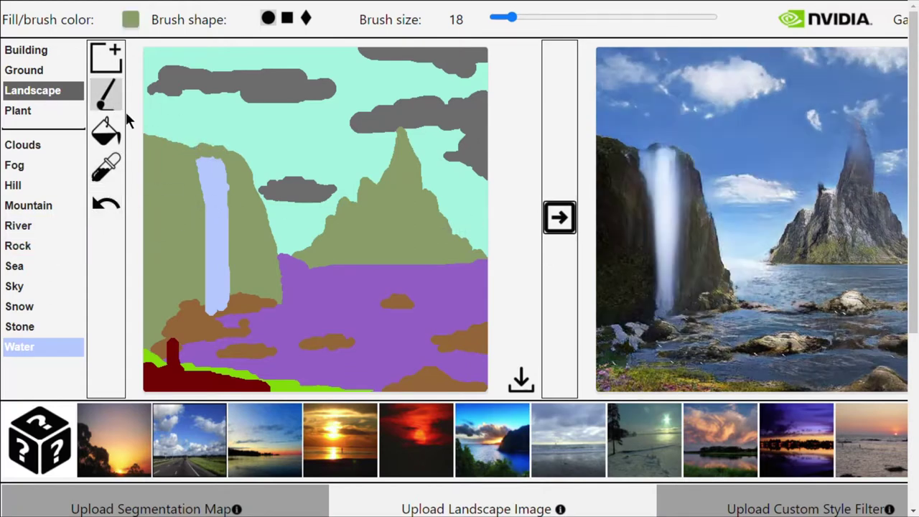
{"action": "left_click_drag", "start_coordinate": [216, 154], "coordinate": [225, 188]}
{"action": "right_click", "coordinate": [120, 109]}
{"action": "key", "text": "Escape"}
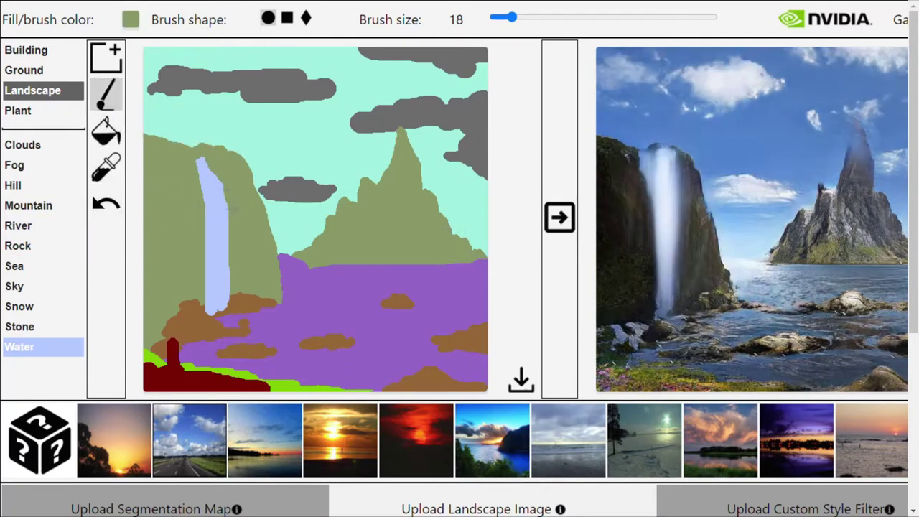
{"action": "mouse_move", "coordinate": [215, 291]}
{"action": "left_mouse_down"}
{"action": "mouse_move", "coordinate": [214, 188]}
{"action": "mouse_move", "coordinate": [218, 308]}
{"action": "left_mouse_up"}
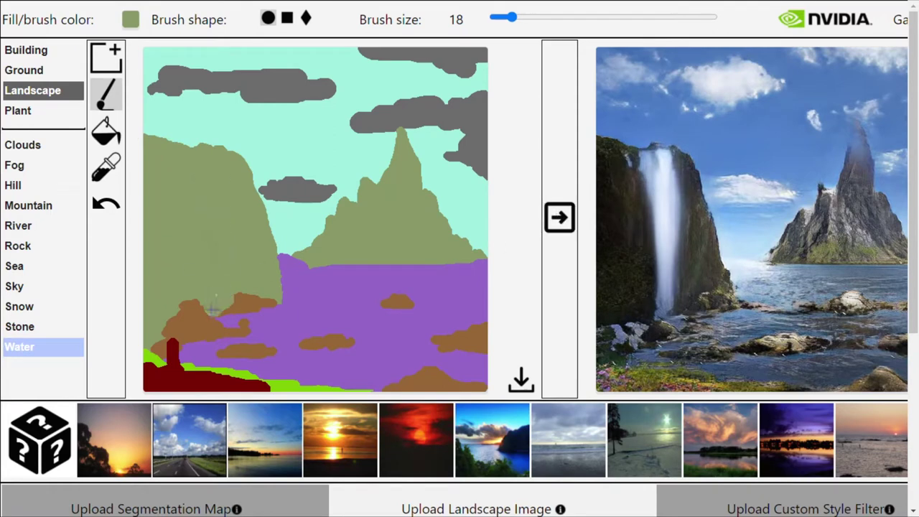
{"action": "left_click", "coordinate": [547, 221]}
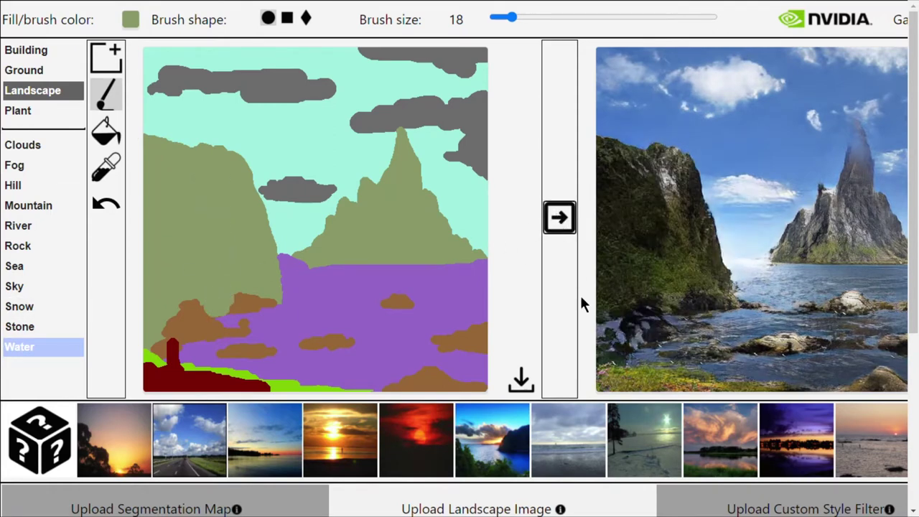
Step: Paint a Water waterfall down the left cliff, render it, then undo the stroke
{"action": "left_click", "coordinate": [20, 347]}
{"action": "left_click_drag", "start_coordinate": [194, 148], "coordinate": [213, 312]}
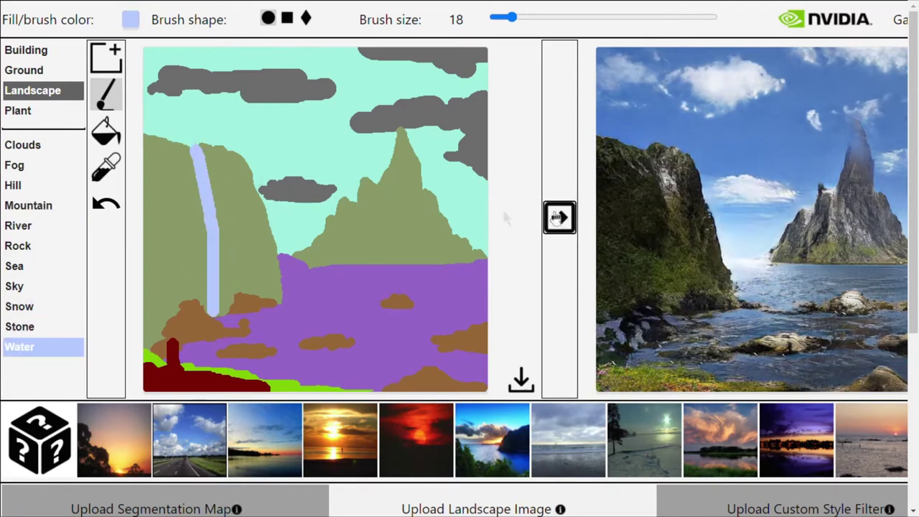
{"action": "left_click", "coordinate": [559, 217]}
{"action": "left_click", "coordinate": [106, 203]}
Step: Trim the cloud edge near the peak with Sky paint, then undo that stroke
{"action": "left_click", "coordinate": [29, 205]}
{"action": "left_click", "coordinate": [28, 266]}
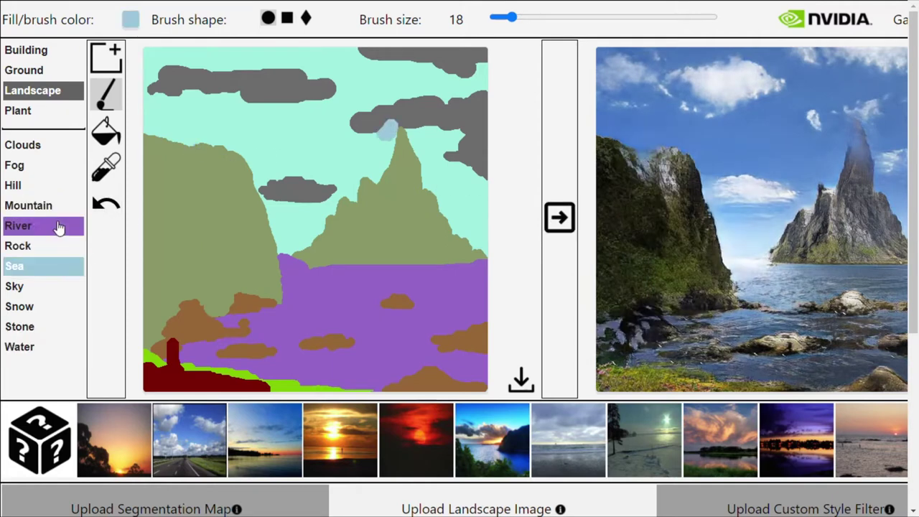
{"action": "left_click", "coordinate": [14, 285]}
{"action": "mouse_move", "coordinate": [369, 134]}
{"action": "left_mouse_down"}
{"action": "mouse_move", "coordinate": [405, 127]}
{"action": "mouse_move", "coordinate": [359, 127]}
{"action": "mouse_move", "coordinate": [362, 107]}
{"action": "left_mouse_up"}
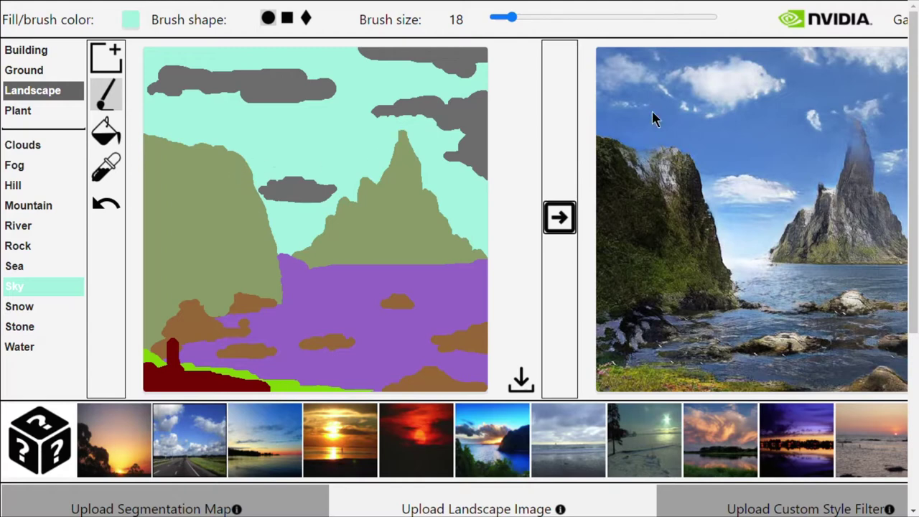
{"action": "left_click", "coordinate": [43, 205]}
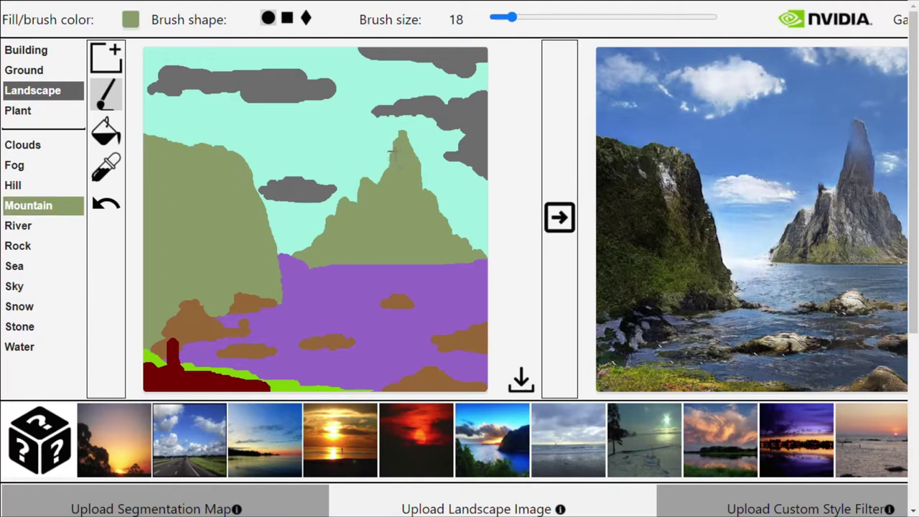
{"action": "left_click", "coordinate": [405, 196]}
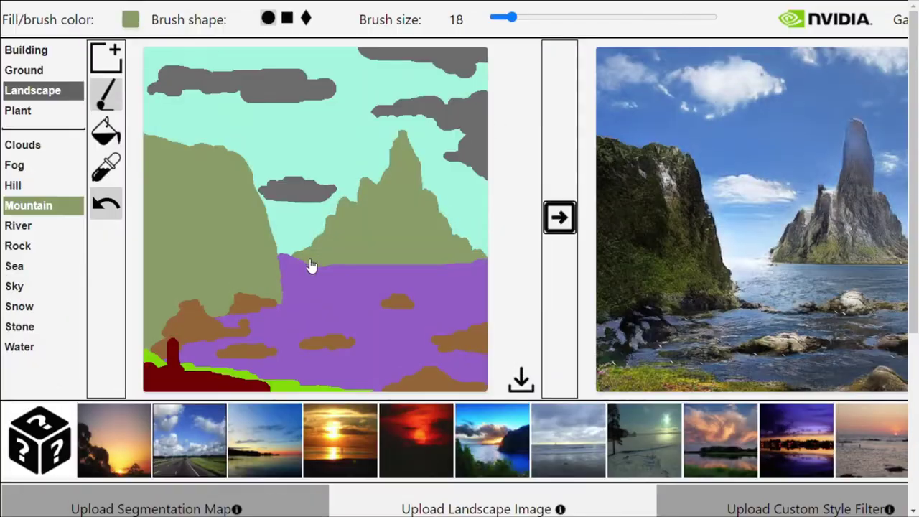
Step: Sharpen the central peak into a narrow spire by trimming its tips with Sky, regenerating repeatedly
{"action": "left_click", "coordinate": [21, 285]}
{"action": "left_click_drag", "start_coordinate": [381, 137], "coordinate": [415, 137]}
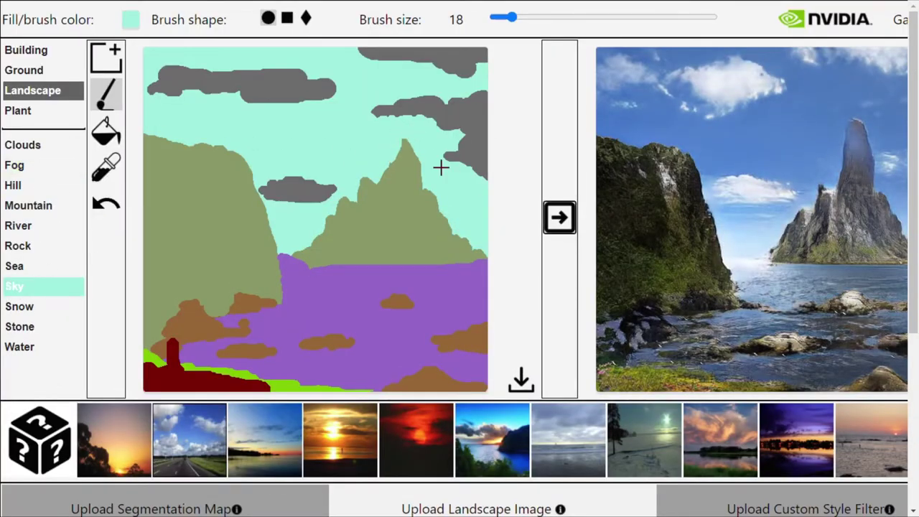
{"action": "left_click", "coordinate": [560, 218]}
{"action": "left_click_drag", "start_coordinate": [384, 166], "coordinate": [414, 156]}
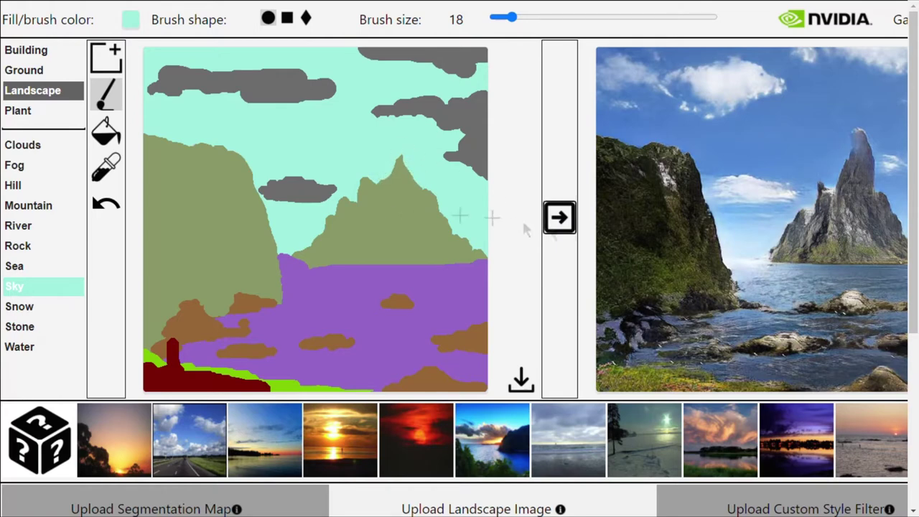
{"action": "left_click", "coordinate": [569, 228]}
{"action": "left_click_drag", "start_coordinate": [388, 166], "coordinate": [403, 150]}
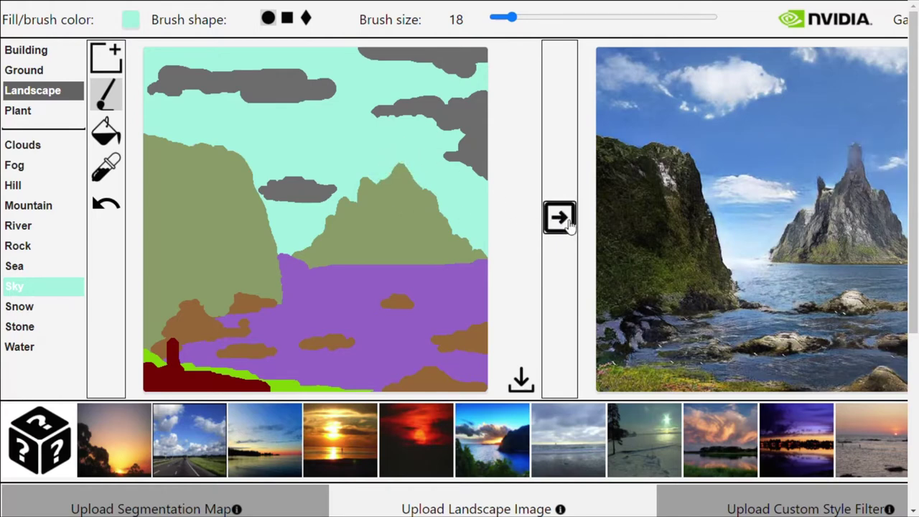
{"action": "left_click", "coordinate": [29, 206]}
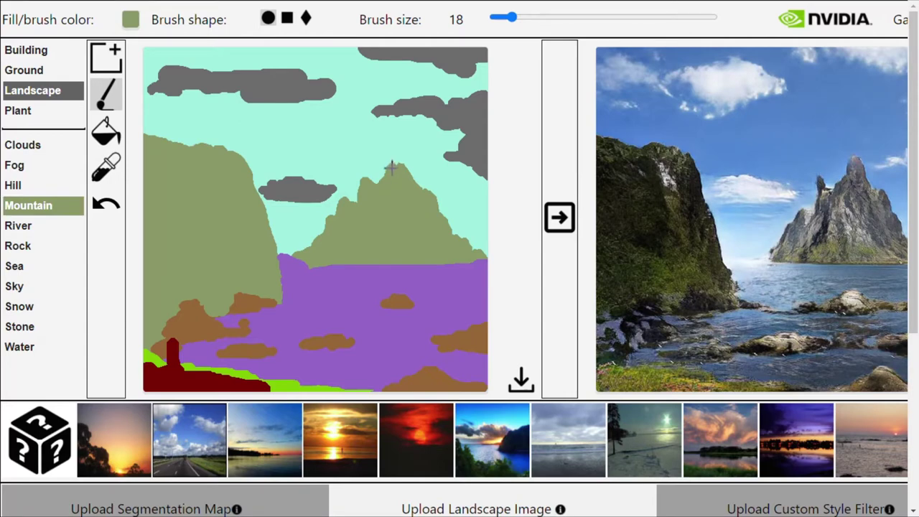
{"action": "left_click", "coordinate": [555, 222]}
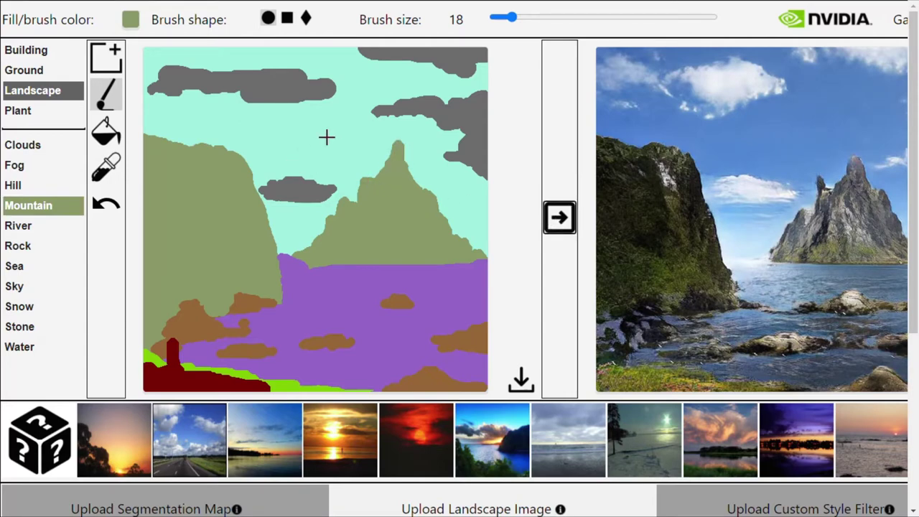
{"action": "left_click", "coordinate": [33, 286]}
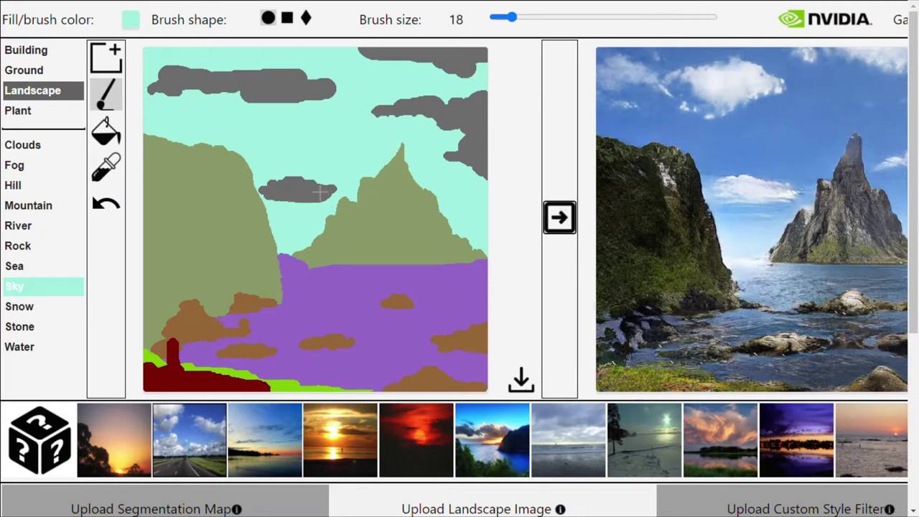
Step: Apply the orange sunset style thumbnail to re-render the landscape with a golden sky
{"action": "left_click", "coordinate": [29, 246]}
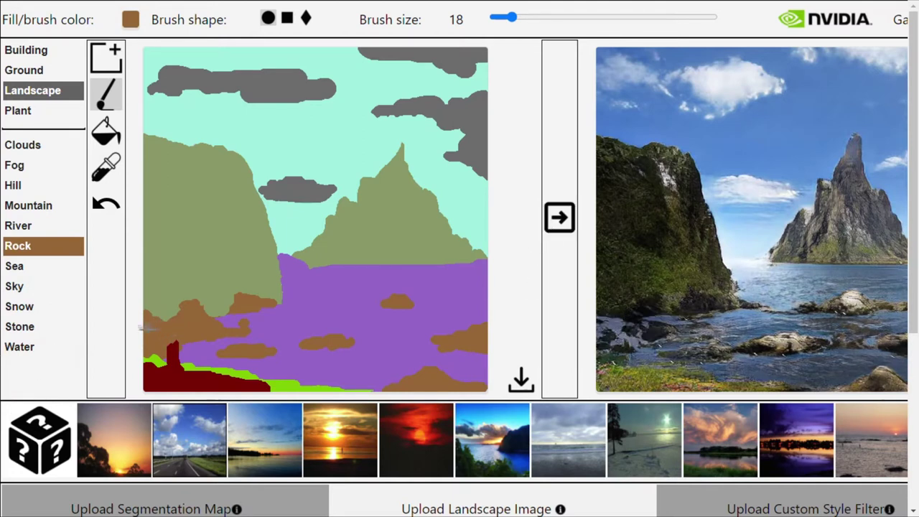
{"action": "scroll", "coordinate": [552, 223], "scroll_direction": "down", "scroll_amount": 3}
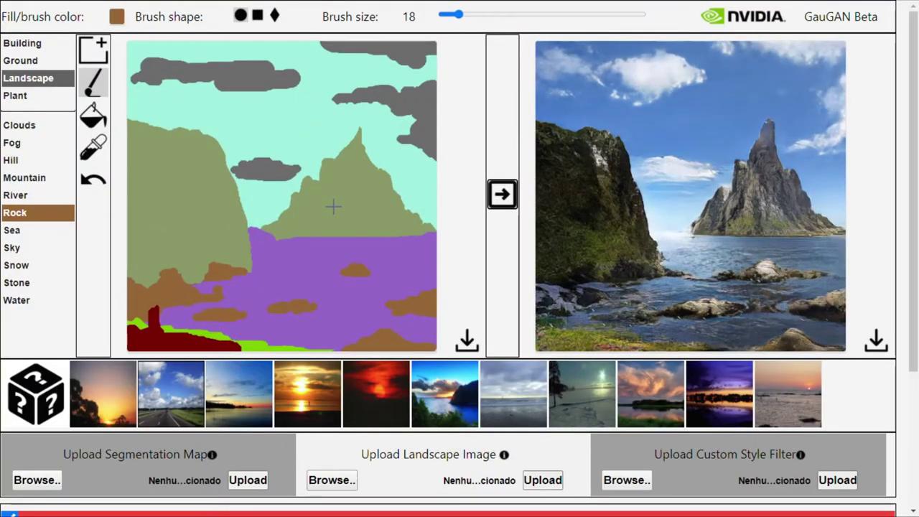
{"action": "left_click", "coordinate": [297, 410]}
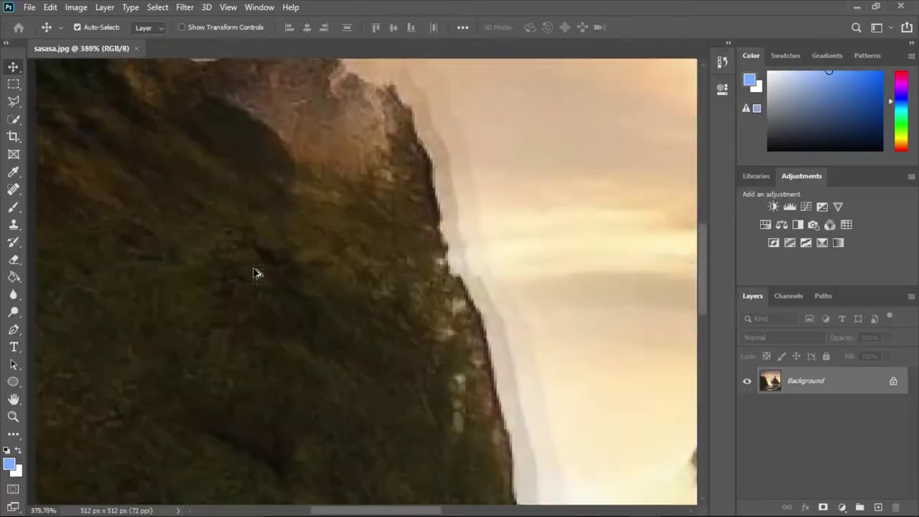
{"action": "scroll", "coordinate": [451, 301], "scroll_direction": "down", "scroll_amount": 5}
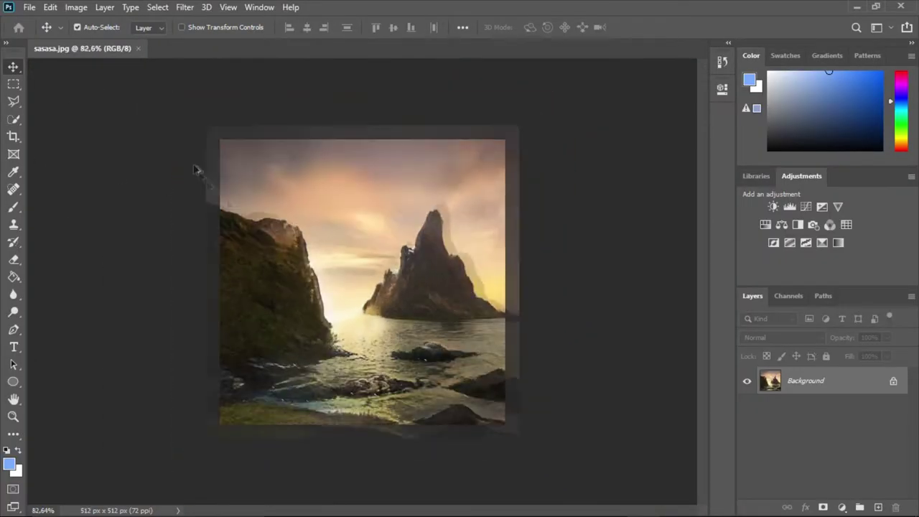
Step: Duplicate the Background layer, hide the original, and add a Color Lookup adjustment layer
{"action": "key", "text": "ctrl+j"}
{"action": "left_click", "coordinate": [747, 408]}
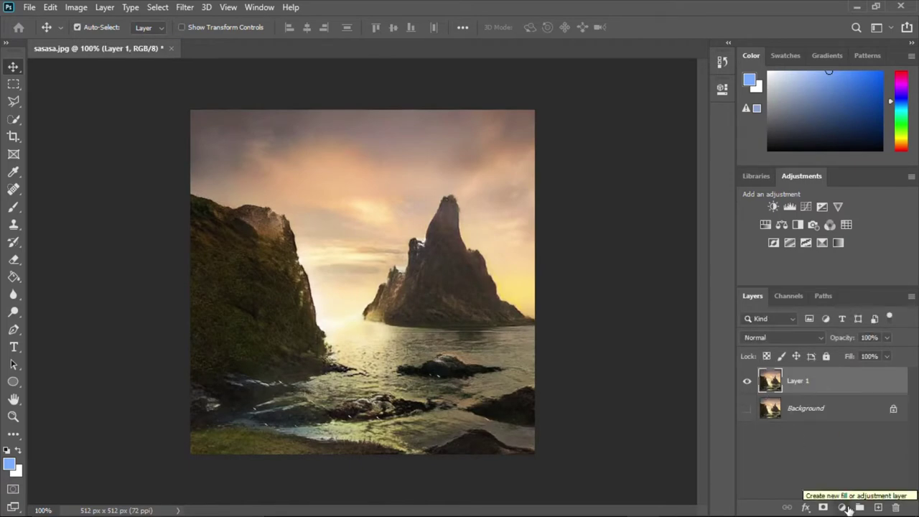
{"action": "left_click", "coordinate": [848, 508]}
{"action": "left_click", "coordinate": [834, 431]}
Step: Try Bleach Bypass, Crisp_Winter, Crisp_Warm and Kodak 5218 LUTs, settling on filmstock_50.3dl
{"action": "left_click", "coordinate": [632, 131]}
{"action": "left_click", "coordinate": [644, 310]}
{"action": "left_click", "coordinate": [632, 131]}
{"action": "left_click", "coordinate": [617, 137]}
{"action": "left_click", "coordinate": [618, 133]}
{"action": "left_click", "coordinate": [625, 108]}
{"action": "left_click", "coordinate": [635, 131]}
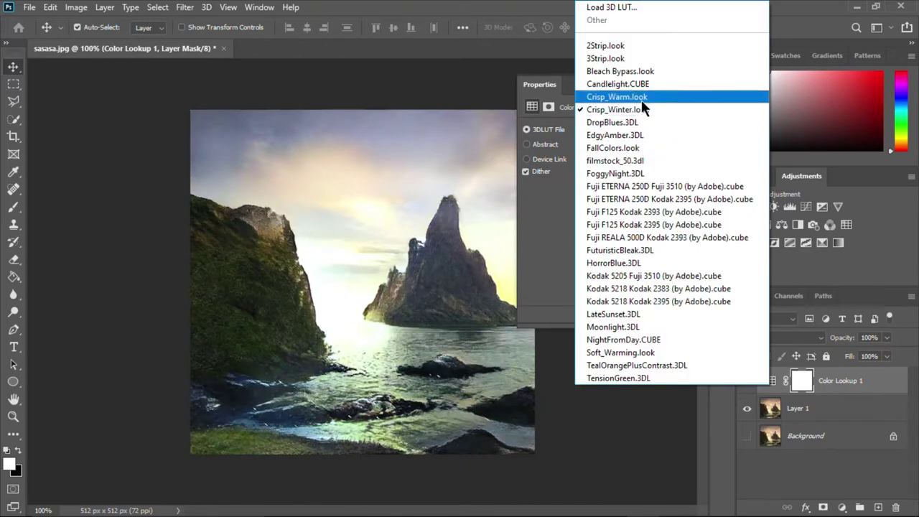
{"action": "left_click", "coordinate": [642, 97]}
{"action": "left_click", "coordinate": [658, 130]}
{"action": "key", "text": "Return"}
{"action": "left_click", "coordinate": [647, 133]}
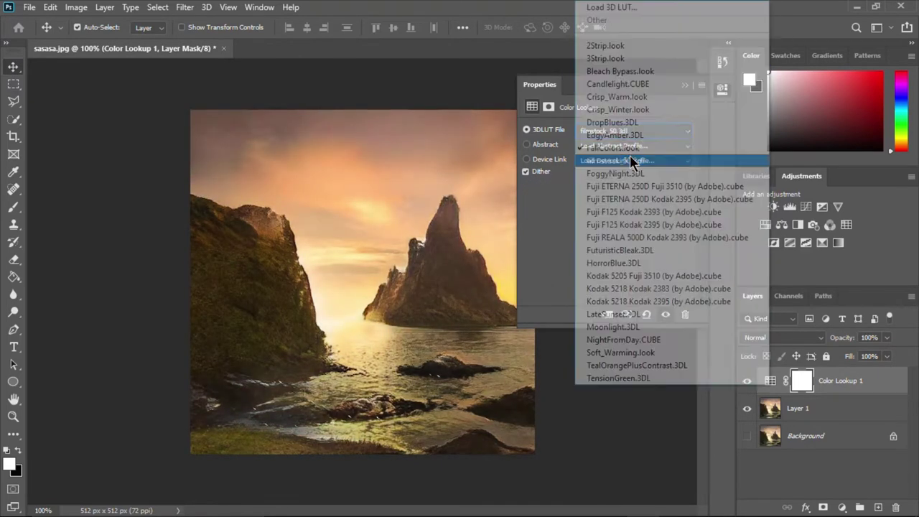
{"action": "left_click", "coordinate": [639, 160]}
{"action": "left_click", "coordinate": [723, 89]}
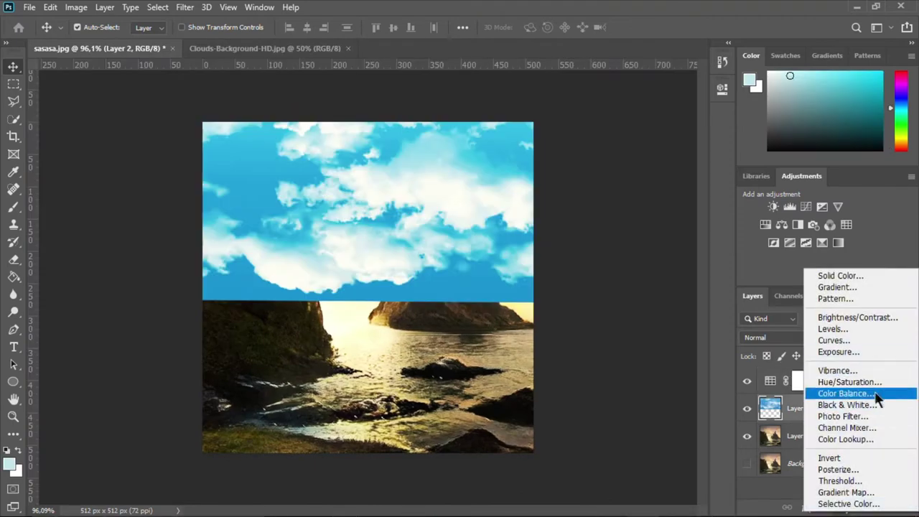
Step: Add a colorized Hue/Saturation layer tinting the clouds warm orange, at lowered opacity
{"action": "left_click", "coordinate": [850, 382]}
{"action": "left_click", "coordinate": [594, 252]}
{"action": "left_click_drag", "start_coordinate": [549, 179], "coordinate": [690, 178]}
{"action": "left_click", "coordinate": [723, 88]}
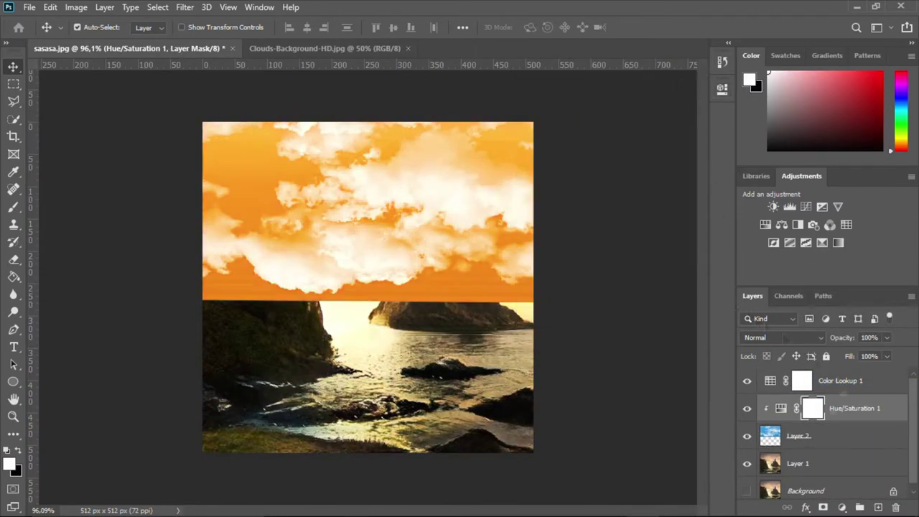
Step: Mask the cloud layer and brush its edges into the cliffs and sea
{"action": "key", "text": "b"}
{"action": "left_click", "coordinate": [797, 436]}
{"action": "left_click", "coordinate": [823, 508]}
{"action": "left_click_drag", "start_coordinate": [531, 276], "coordinate": [209, 287]}
{"action": "mouse_move", "coordinate": [230, 155]}
{"action": "left_mouse_down"}
{"action": "mouse_move", "coordinate": [411, 145]}
{"action": "mouse_move", "coordinate": [270, 266]}
{"action": "left_mouse_up"}
{"action": "scroll", "coordinate": [272, 225], "scroll_direction": "up", "scroll_amount": 1}
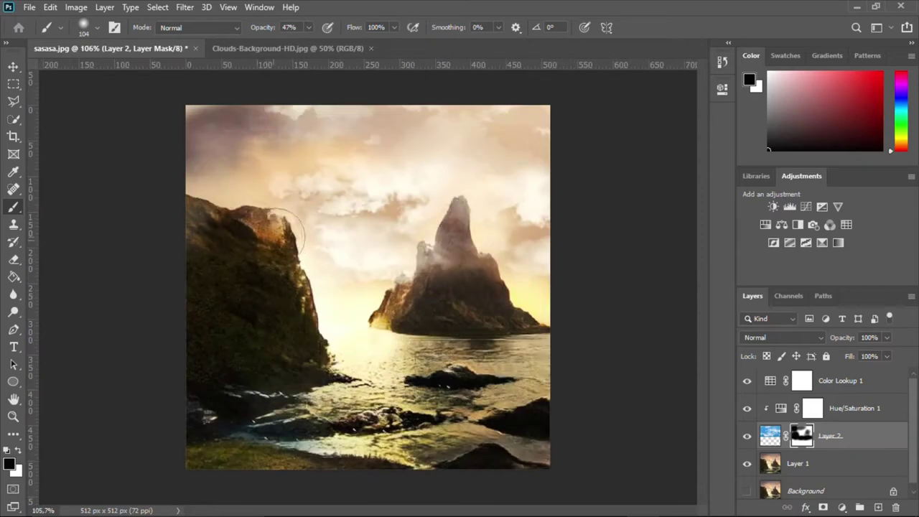
{"action": "left_click", "coordinate": [812, 408]}
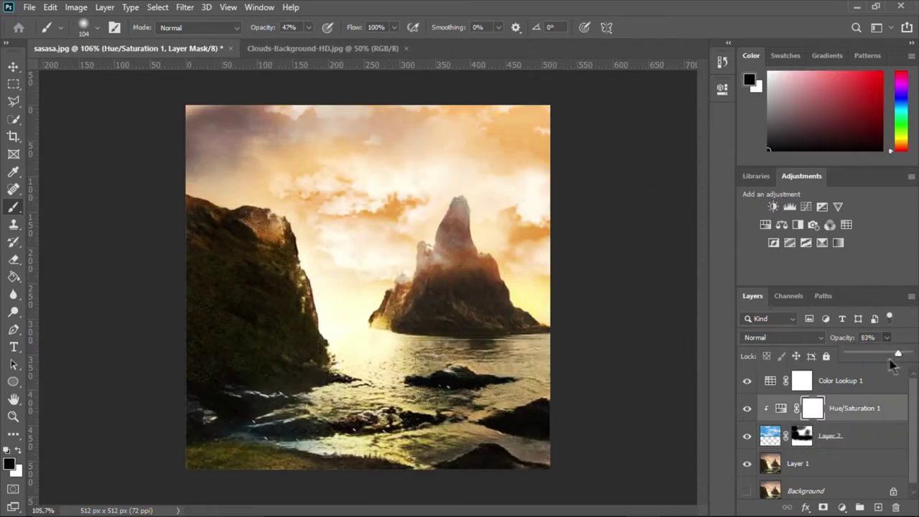
{"action": "key", "text": "alt+bracketleft"}
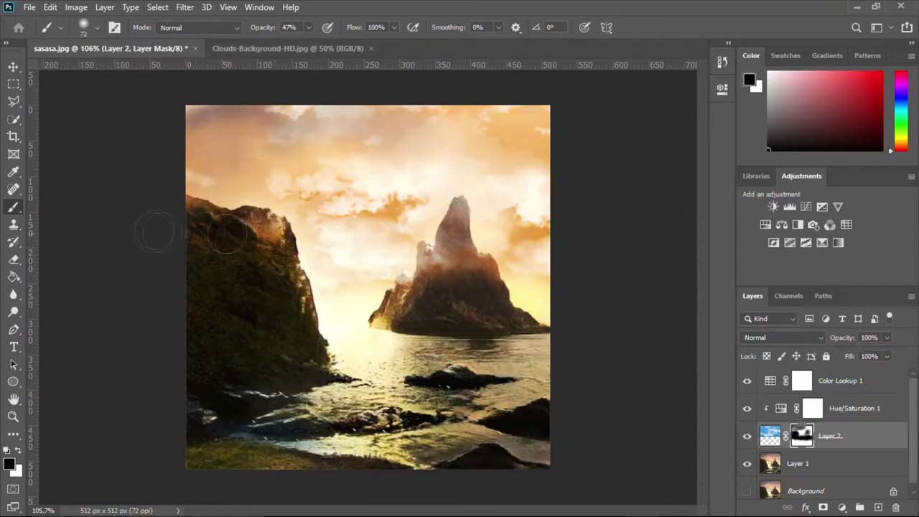
{"action": "scroll", "coordinate": [272, 300], "scroll_direction": "down", "scroll_amount": 3}
{"action": "key", "text": "alt+bracketright"}
Step: Add a second Hue/Saturation red-tint layer hidden behind an inverted black mask
{"action": "left_click", "coordinate": [843, 507]}
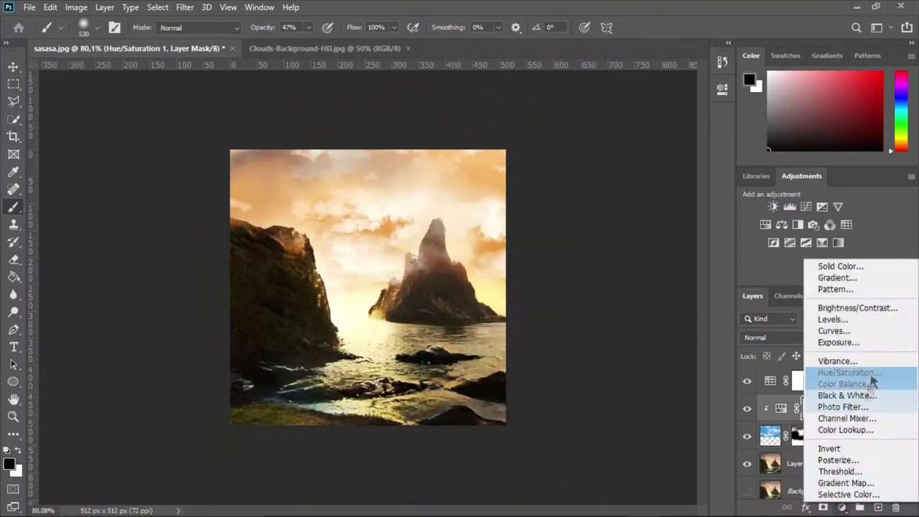
{"action": "left_click", "coordinate": [850, 372]}
{"action": "key", "text": "ctrl+i"}
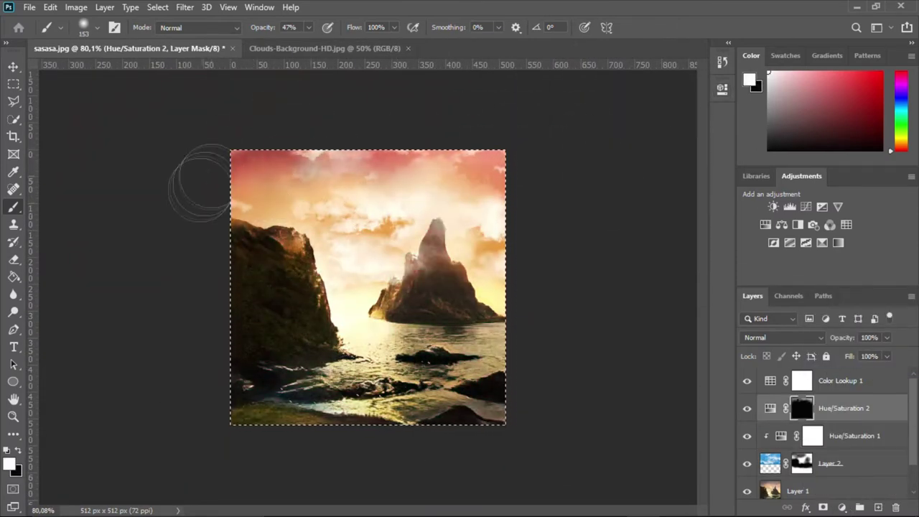
{"action": "scroll", "coordinate": [199, 183], "scroll_direction": "up", "scroll_amount": 2}
{"action": "scroll", "coordinate": [326, 211], "scroll_direction": "down", "scroll_amount": 3}
{"action": "key", "text": "x"}
Step: Paint the red tint into the upper sky and clip it to the layers below
{"action": "scroll", "coordinate": [228, 195], "scroll_direction": "down", "scroll_amount": 2}
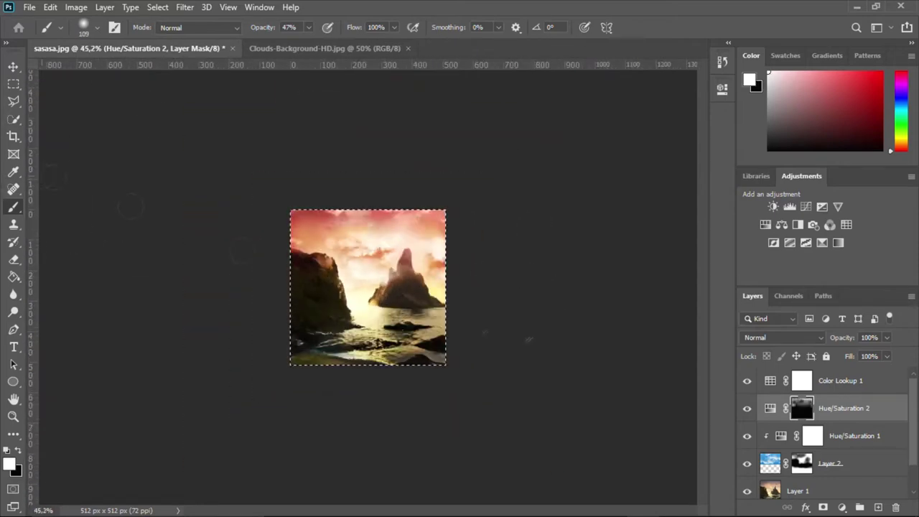
{"action": "scroll", "coordinate": [229, 196], "scroll_direction": "up", "scroll_amount": 3}
{"action": "left_click", "coordinate": [747, 408]}
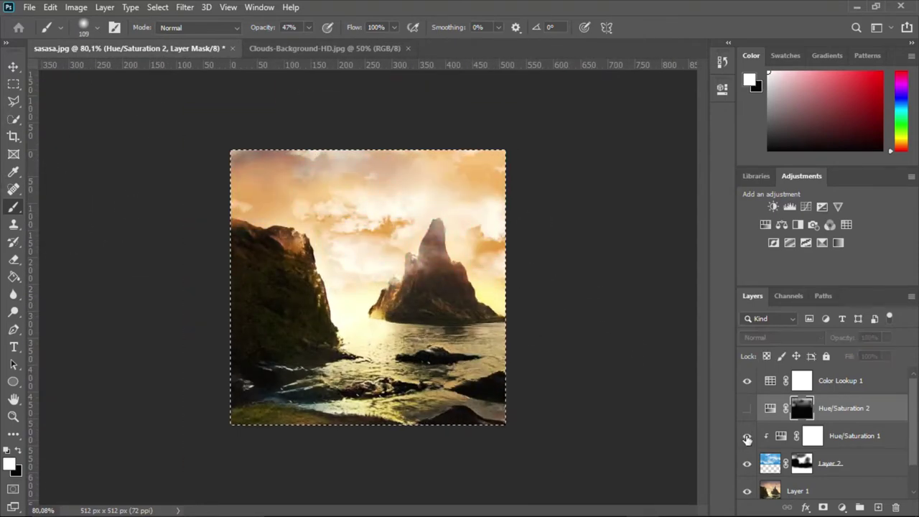
{"action": "left_click", "coordinate": [747, 436]}
{"action": "left_click_drag", "start_coordinate": [748, 408], "coordinate": [747, 436]}
{"action": "double_click", "coordinate": [770, 408]}
{"action": "left_click_drag", "start_coordinate": [528, 181], "coordinate": [573, 199]}
{"action": "left_click", "coordinate": [766, 421], "text": "alt"}
Step: Shift the orange tint layer's hue to -162
{"action": "left_click", "coordinate": [685, 85]}
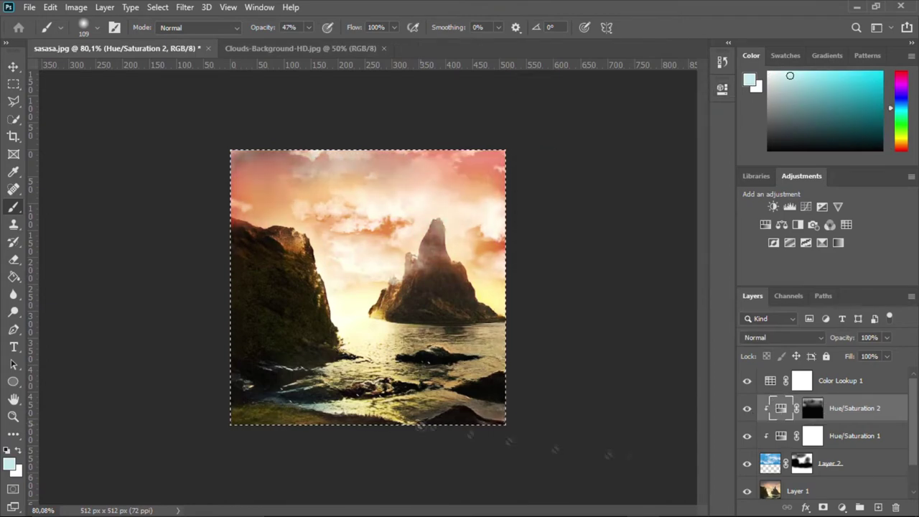
{"action": "double_click", "coordinate": [782, 436]}
{"action": "left_click_drag", "start_coordinate": [553, 181], "coordinate": [532, 181]}
{"action": "key", "text": "ctrl+minus"}
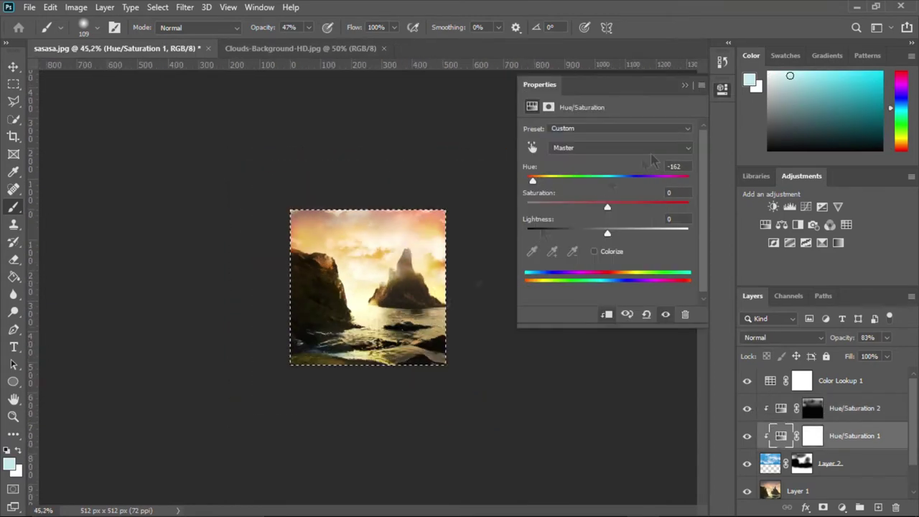
{"action": "key", "text": "ctrl+0"}
{"action": "key", "text": "ctrl+minus"}
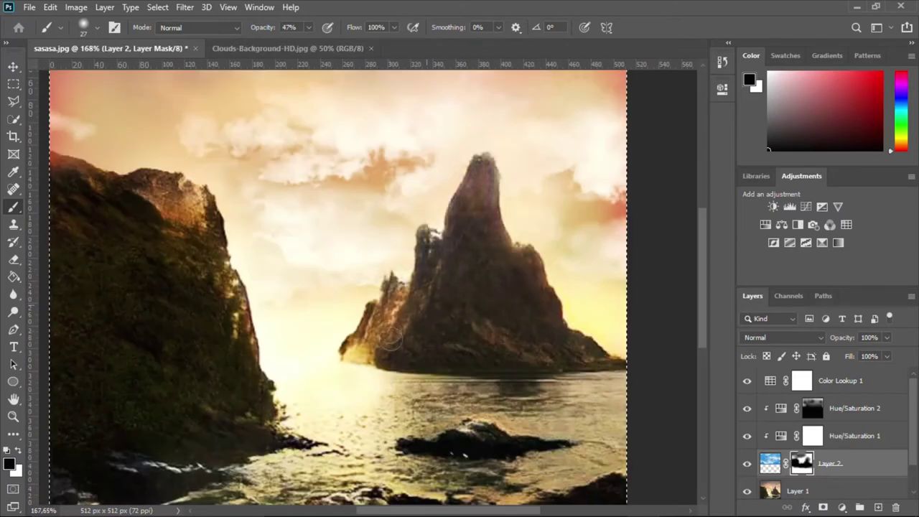
Step: Add a Levels layer above the landscape with lightened output levels and an inverted mask
{"action": "key", "text": "ctrl+0"}
{"action": "key", "text": "ctrl+minus"}
{"action": "left_click", "coordinate": [798, 491]}
{"action": "left_click", "coordinate": [843, 508]}
{"action": "left_click", "coordinate": [831, 324]}
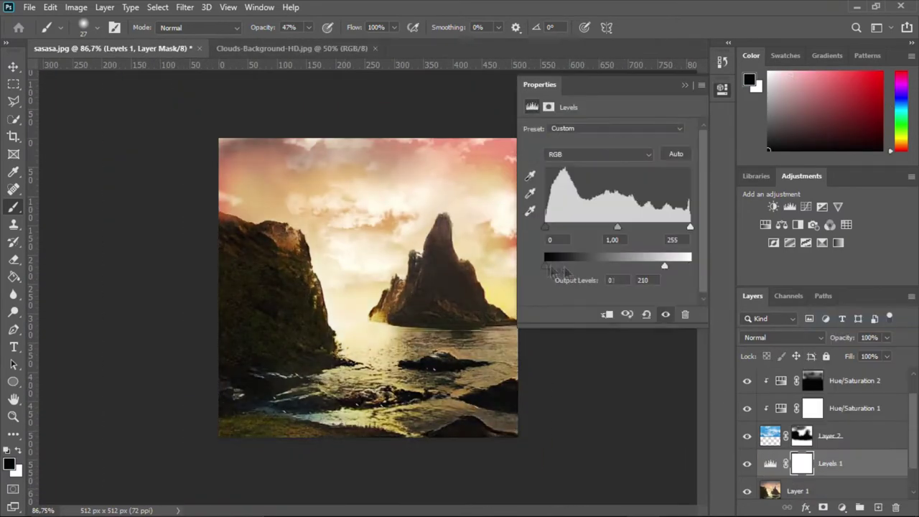
{"action": "left_click_drag", "start_coordinate": [548, 270], "coordinate": [581, 267]}
{"action": "key", "text": "ctrl+i"}
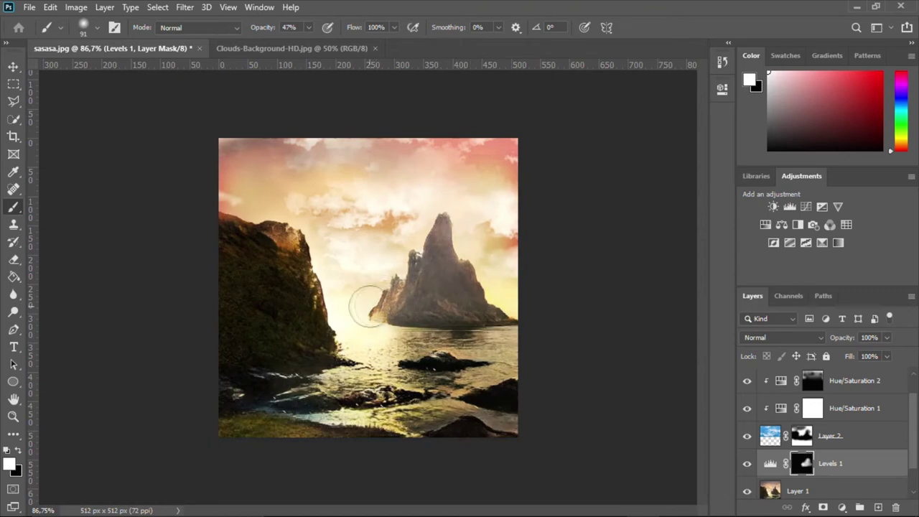
{"action": "scroll", "coordinate": [292, 170], "scroll_direction": "down", "scroll_amount": 3}
{"action": "scroll", "coordinate": [293, 170], "scroll_direction": "up", "scroll_amount": 5}
{"action": "scroll", "coordinate": [292, 171], "scroll_direction": "down", "scroll_amount": 2}
{"action": "scroll", "coordinate": [292, 171], "scroll_direction": "up", "scroll_amount": 3}
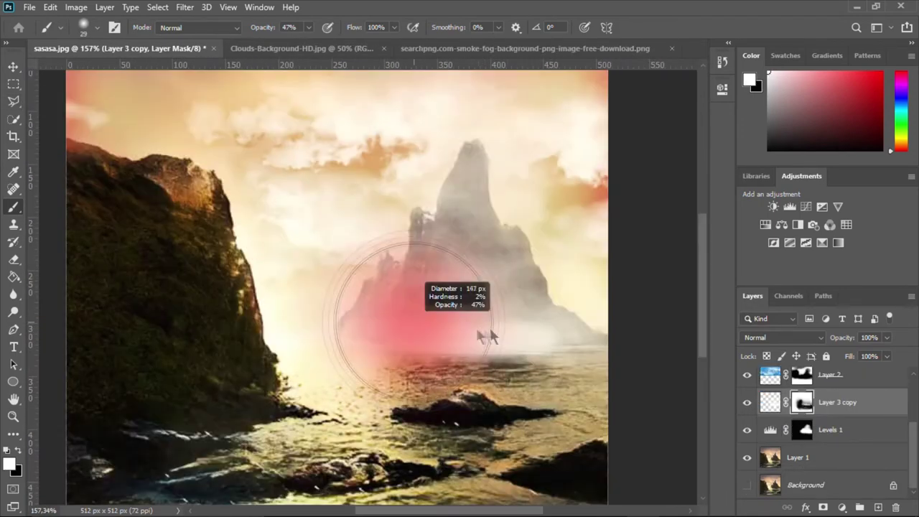
{"action": "scroll", "coordinate": [140, 242], "scroll_direction": "down", "scroll_amount": 3}
{"action": "scroll", "coordinate": [139, 242], "scroll_direction": "down", "scroll_amount": 1}
{"action": "scroll", "coordinate": [139, 242], "scroll_direction": "up", "scroll_amount": 1}
{"action": "scroll", "coordinate": [407, 325], "scroll_direction": "down", "scroll_amount": 2}
{"action": "scroll", "coordinate": [407, 325], "scroll_direction": "up", "scroll_amount": 3}
Step: Tint the fog warm orange with a fully saturated, slightly darkened Hue/Saturation layer
{"action": "left_click", "coordinate": [842, 507]}
{"action": "left_click", "coordinate": [841, 378]}
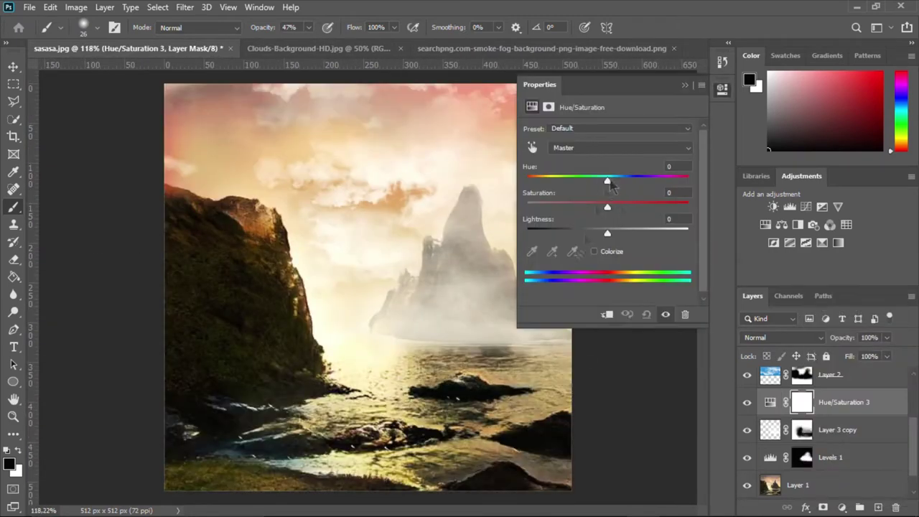
{"action": "left_click_drag", "start_coordinate": [578, 179], "coordinate": [531, 179]}
{"action": "left_click_drag", "start_coordinate": [567, 207], "coordinate": [688, 207]}
{"action": "left_click_drag", "start_coordinate": [607, 233], "coordinate": [592, 234]}
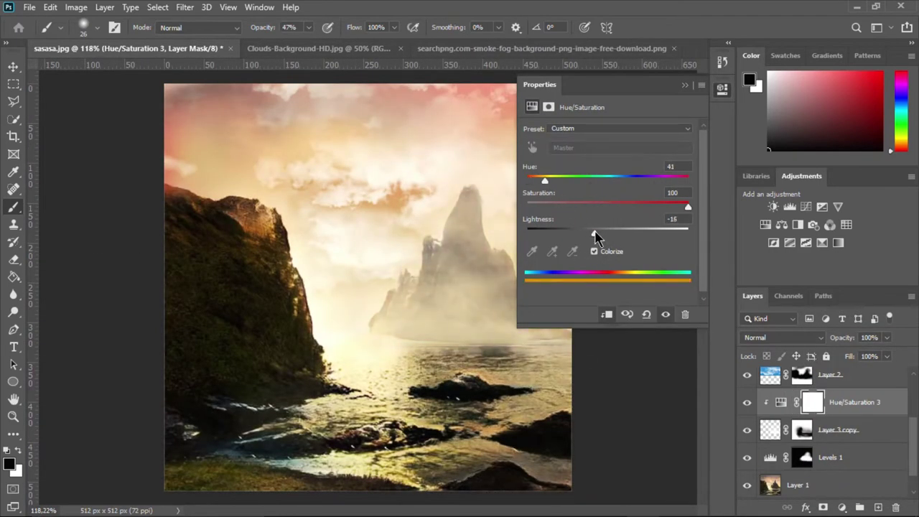
{"action": "scroll", "coordinate": [493, 271], "scroll_direction": "down", "scroll_amount": 3}
{"action": "scroll", "coordinate": [513, 205], "scroll_direction": "up", "scroll_amount": 1}
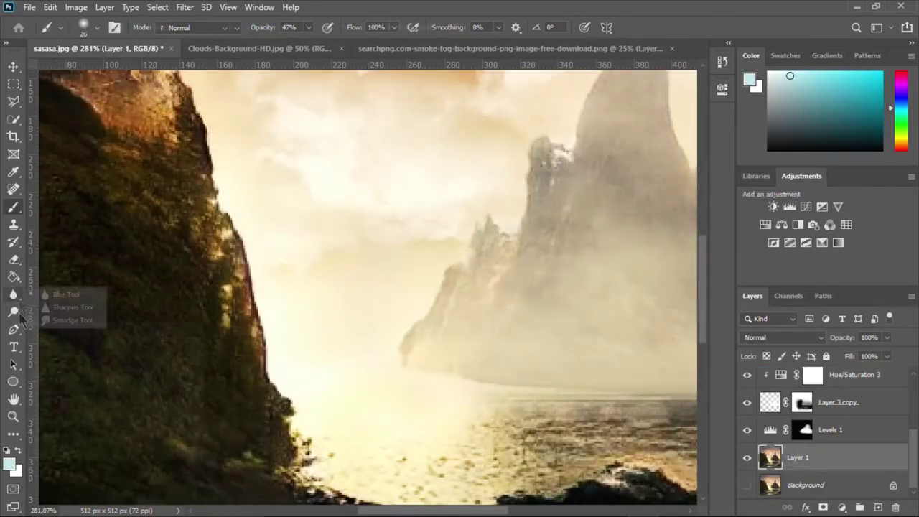
Step: Switch from the Dodge tool to the Smudge tool
{"action": "left_click", "coordinate": [14, 313]}
{"action": "right_click", "coordinate": [13, 294]}
{"action": "left_click", "coordinate": [72, 341]}
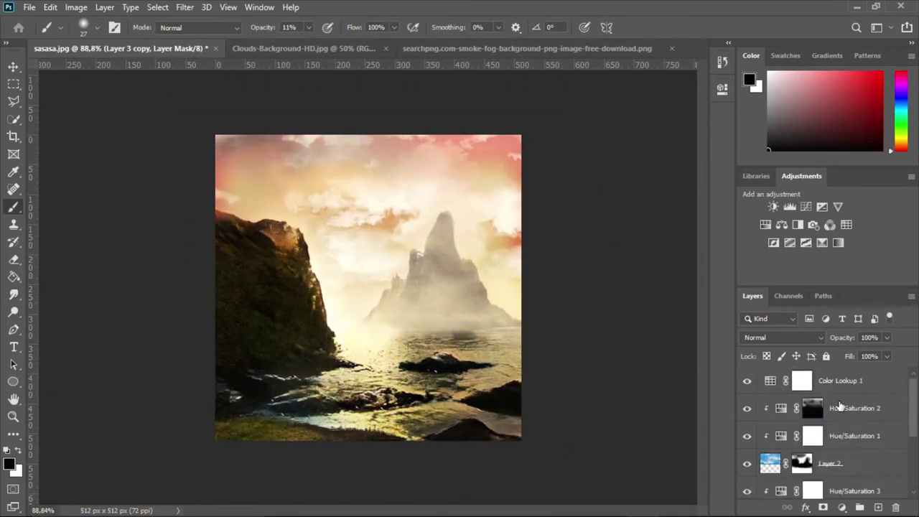
Step: Add a Color Lookup adjustment layer and apply a chosen lookup table
{"action": "left_click", "coordinate": [842, 507]}
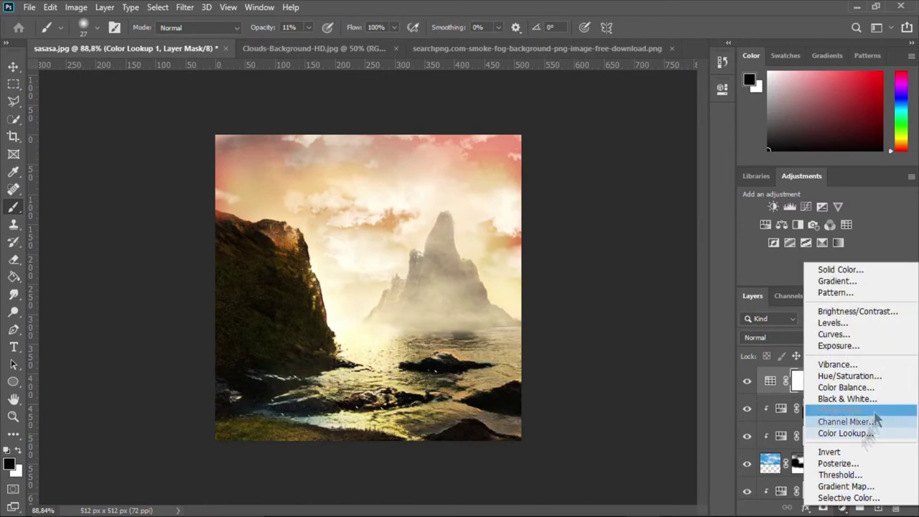
{"action": "left_click", "coordinate": [847, 433]}
{"action": "left_click", "coordinate": [601, 132]}
{"action": "left_click", "coordinate": [630, 123]}
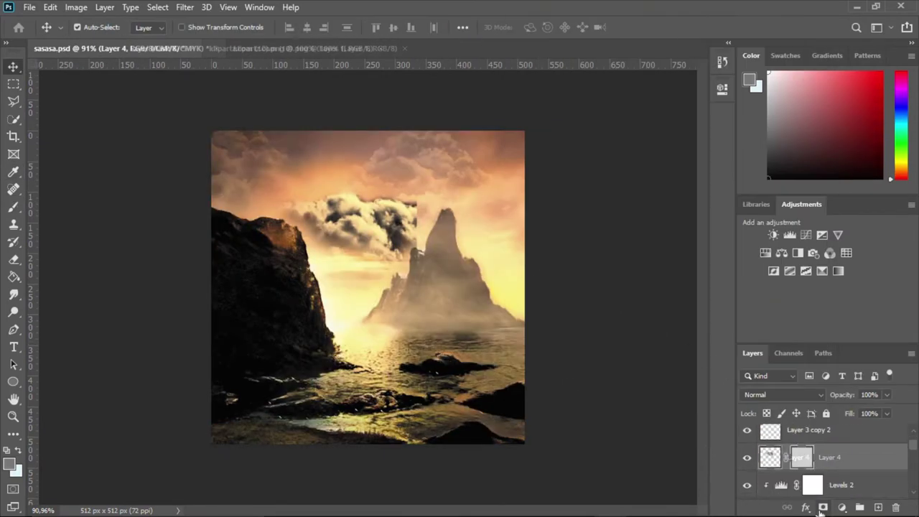
Step: Fade the cloud layer to 39% opacity and blend the red sky layer in Soft Light
{"action": "key", "text": "b"}
{"action": "left_click", "coordinate": [887, 394]}
{"action": "left_click_drag", "start_coordinate": [891, 411], "coordinate": [855, 415]}
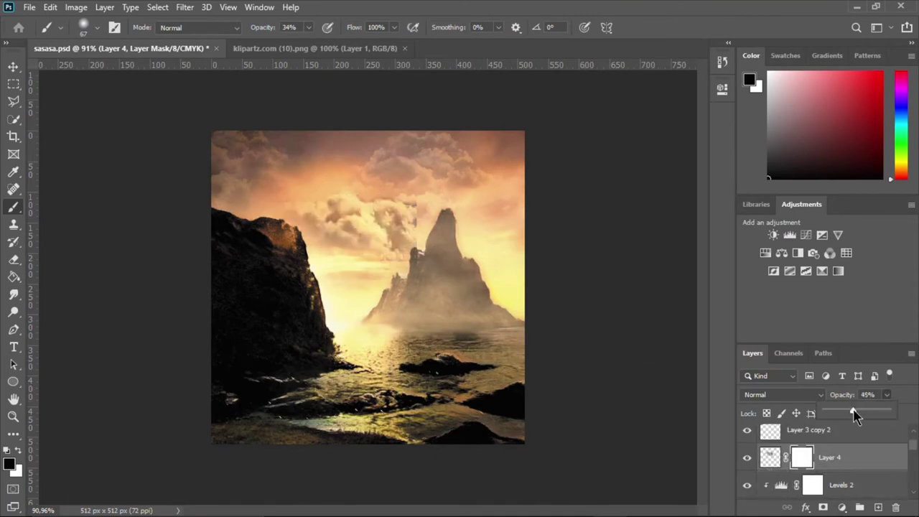
{"action": "left_click_drag", "start_coordinate": [854, 415], "coordinate": [850, 414]}
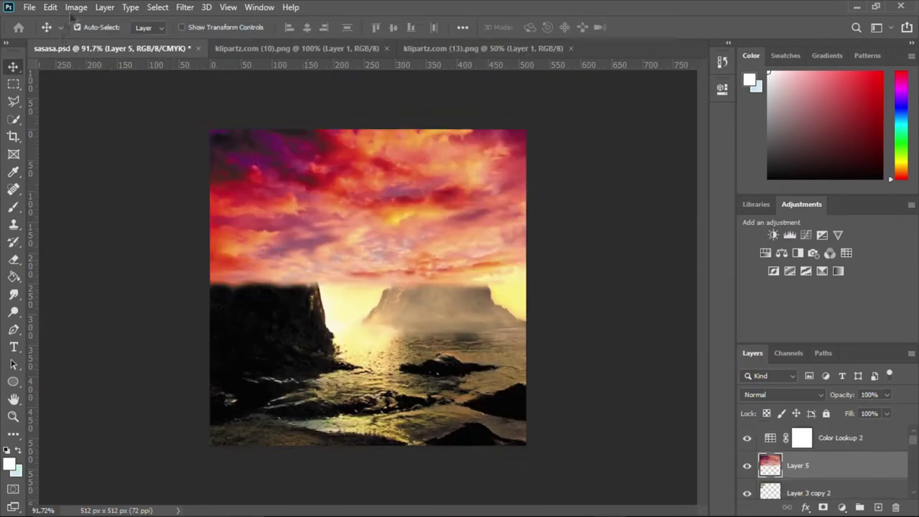
{"action": "left_click", "coordinate": [783, 394]}
{"action": "left_click", "coordinate": [788, 354]}
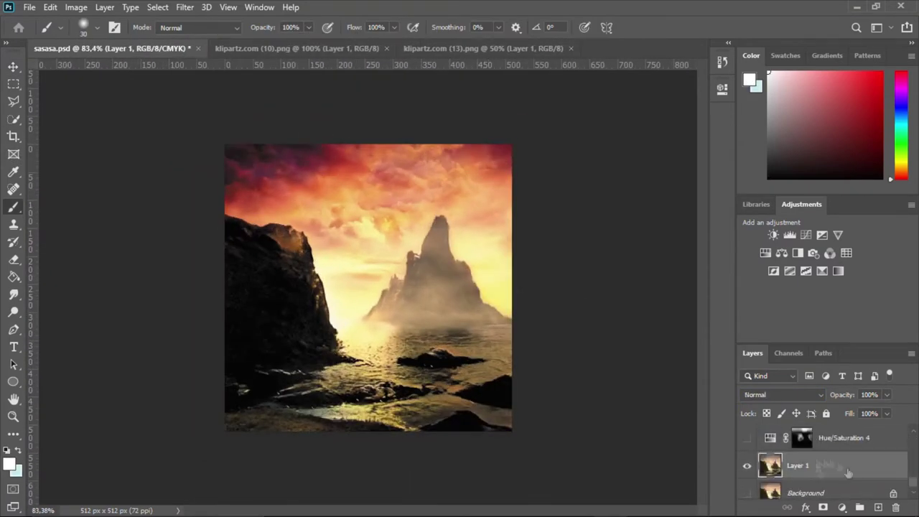
Step: Add a Color Balance shifting midtones toward magenta and red, painting it out lower right at 26%
{"action": "left_click", "coordinate": [843, 507]}
{"action": "left_click", "coordinate": [847, 388]}
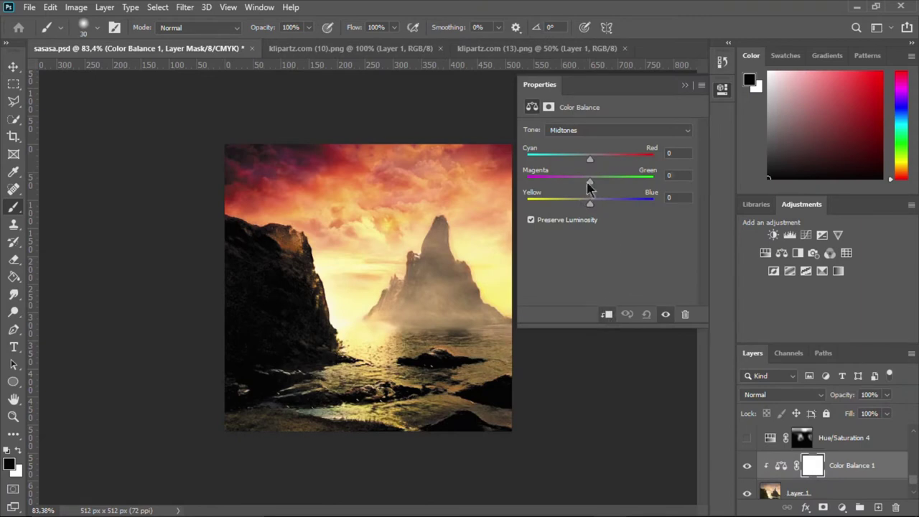
{"action": "left_click_drag", "start_coordinate": [589, 181], "coordinate": [545, 181]}
{"action": "left_click_drag", "start_coordinate": [590, 158], "coordinate": [607, 158]}
{"action": "key", "text": "backslash"}
{"action": "key", "text": "backslash"}
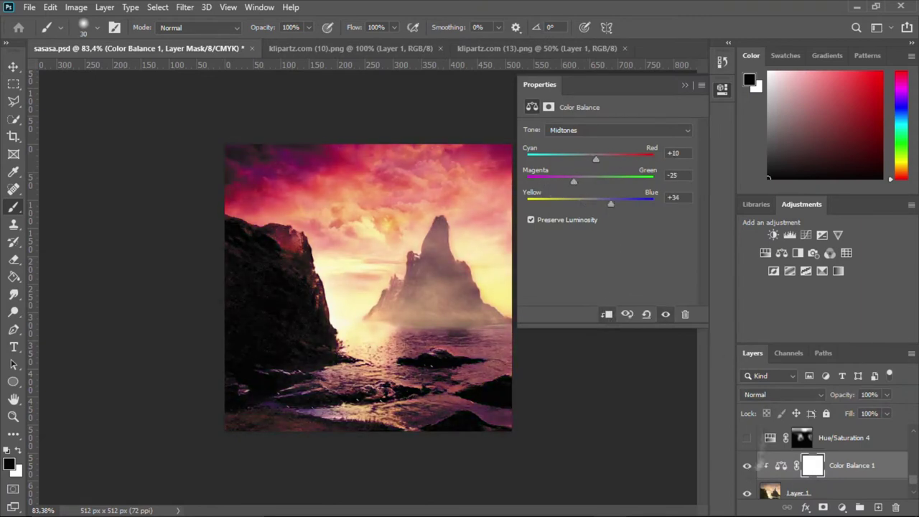
{"action": "left_click", "coordinate": [723, 465]}
{"action": "key", "text": "2"}
{"action": "key", "text": "6"}
{"action": "left_click_drag", "start_coordinate": [402, 338], "coordinate": [532, 367]}
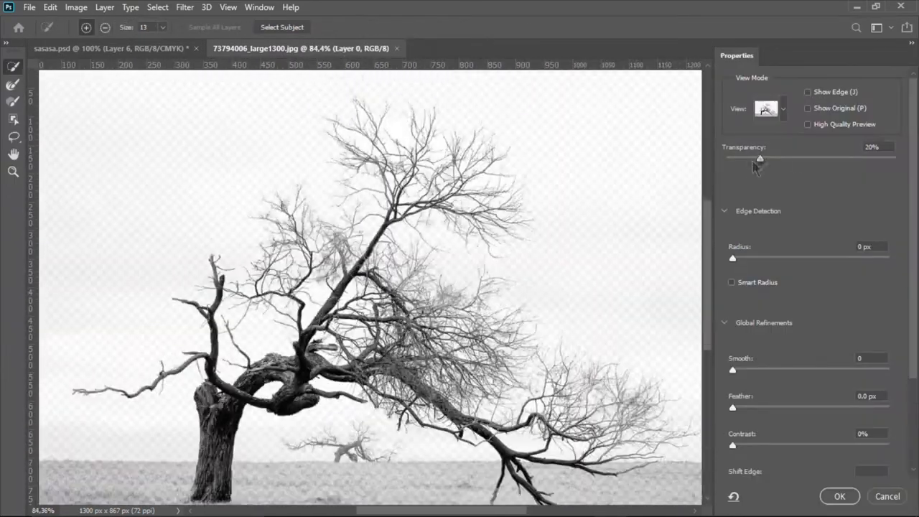
Step: Refine the tree mask edges around the branches with a shrinking Refine Edge Brush
{"action": "left_click_drag", "start_coordinate": [760, 158], "coordinate": [790, 158]}
{"action": "left_click", "coordinate": [766, 109]}
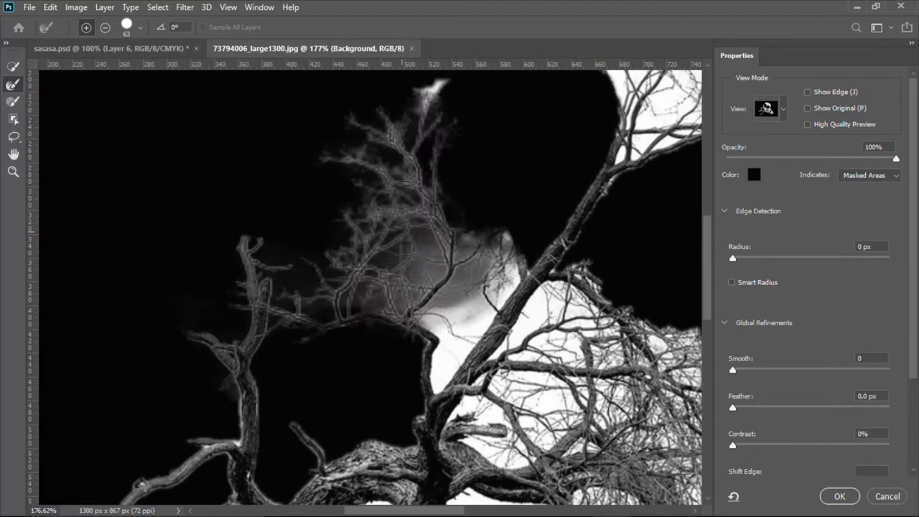
{"action": "left_click_drag", "start_coordinate": [406, 302], "coordinate": [466, 357]}
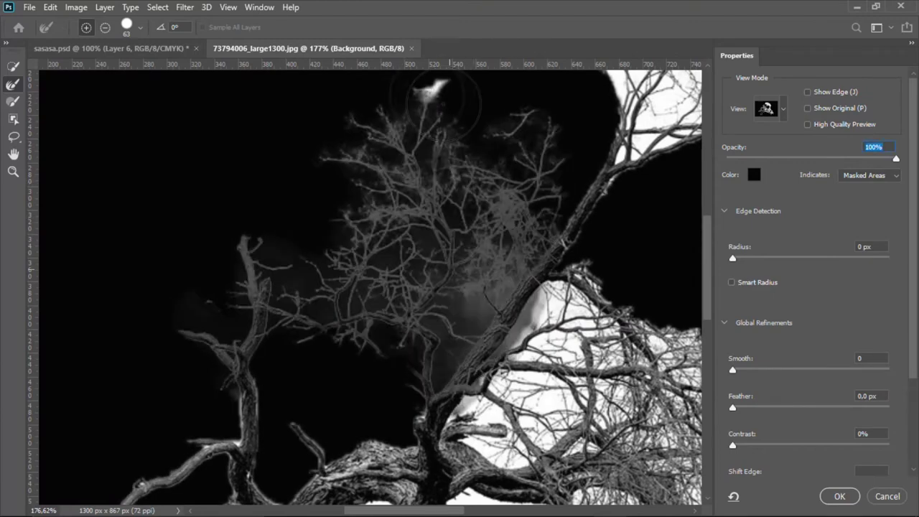
{"action": "scroll", "coordinate": [384, 287], "scroll_direction": "down", "scroll_amount": 5}
{"action": "key", "text": "bracketleft"}
{"action": "left_click_drag", "start_coordinate": [387, 337], "coordinate": [622, 391]}
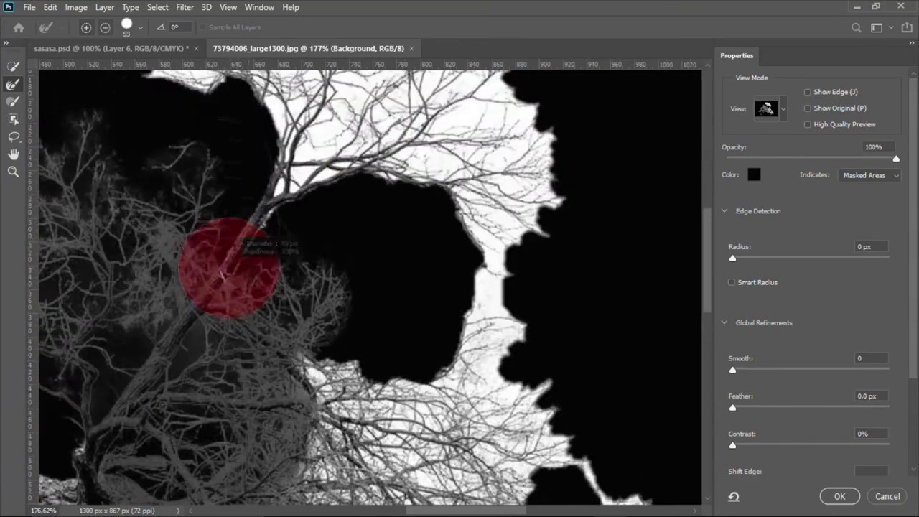
{"action": "scroll", "coordinate": [370, 287], "scroll_direction": "down", "scroll_amount": 5}
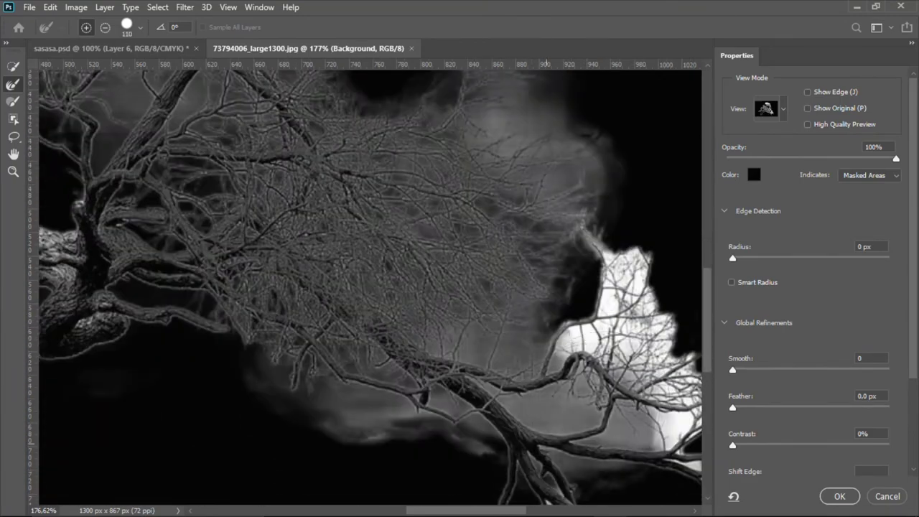
{"action": "key", "text": "bracketleft"}
{"action": "scroll", "coordinate": [575, 380], "scroll_direction": "down", "scroll_amount": 3}
{"action": "key", "text": "bracketleft"}
{"action": "key", "text": "bracketleft"}
{"action": "key", "text": "bracketleft"}
{"action": "key", "text": "bracketleft"}
{"action": "key", "text": "bracketleft"}
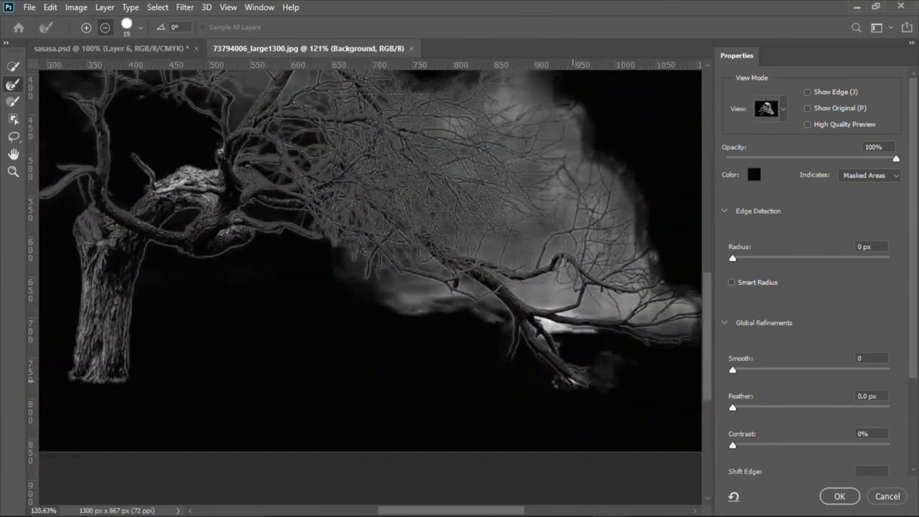
{"action": "scroll", "coordinate": [578, 373], "scroll_direction": "up", "scroll_amount": 5}
Step: Test Smooth and Contrast, reset them to 0, and output the tree as a new layer
{"action": "left_click_drag", "start_coordinate": [733, 370], "coordinate": [794, 370]}
{"action": "left_click_drag", "start_coordinate": [732, 446], "coordinate": [793, 446]}
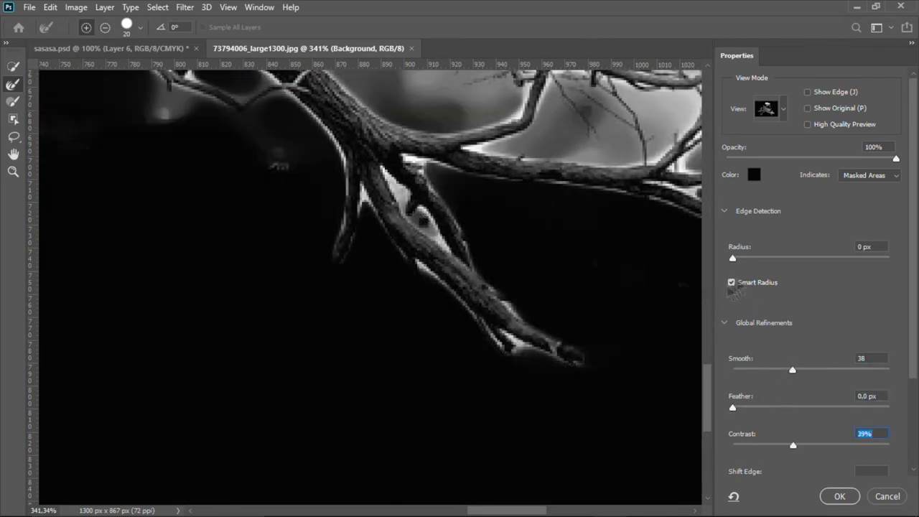
{"action": "key", "text": "bracketright"}
{"action": "key", "text": "bracketright"}
{"action": "scroll", "coordinate": [519, 201], "scroll_direction": "up", "scroll_amount": 5}
{"action": "scroll", "coordinate": [520, 201], "scroll_direction": "left", "scroll_amount": 5}
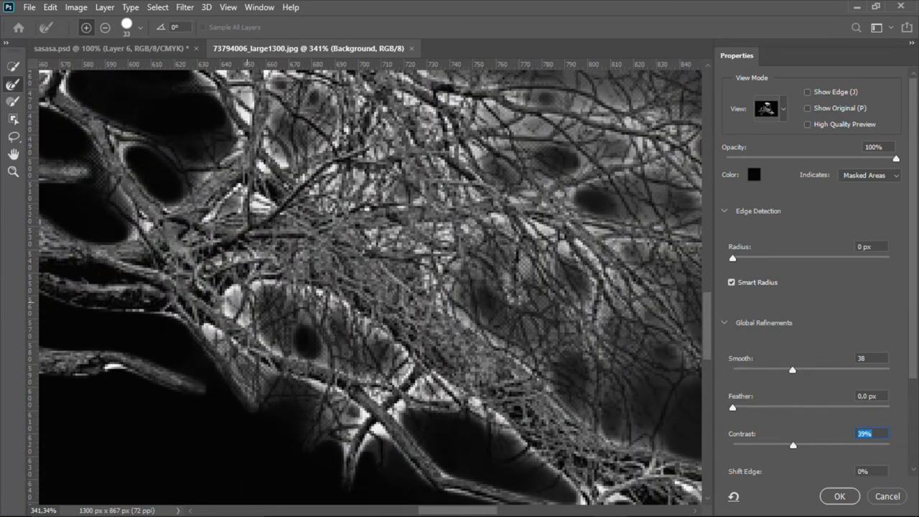
{"action": "key", "text": "ctrl+0"}
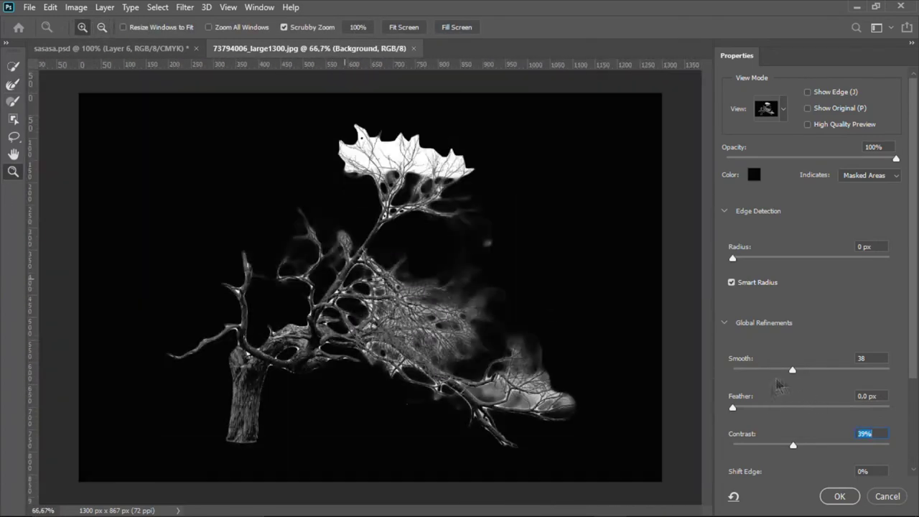
{"action": "type", "text": "0"}
{"action": "left_click", "coordinate": [12, 85]}
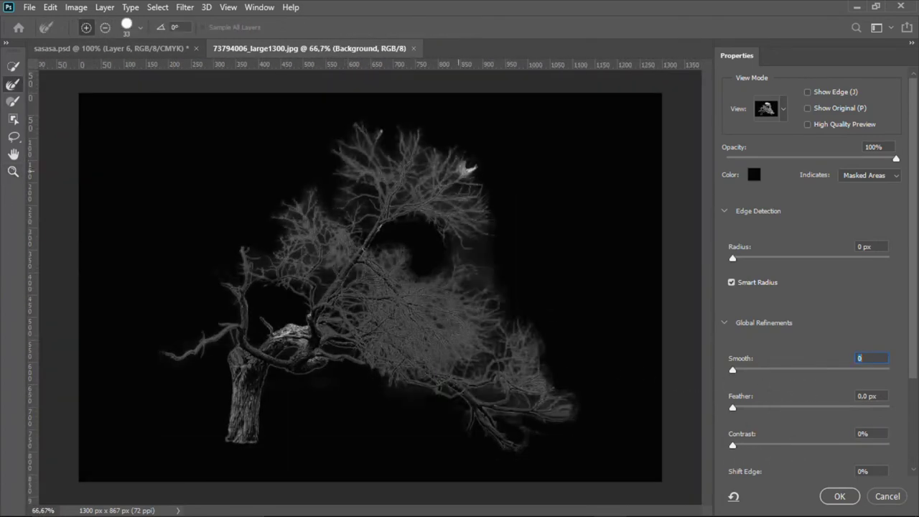
{"action": "key", "text": "bracketright"}
{"action": "key", "text": "bracketright"}
{"action": "key", "text": "bracketright"}
{"action": "key", "text": "bracketright"}
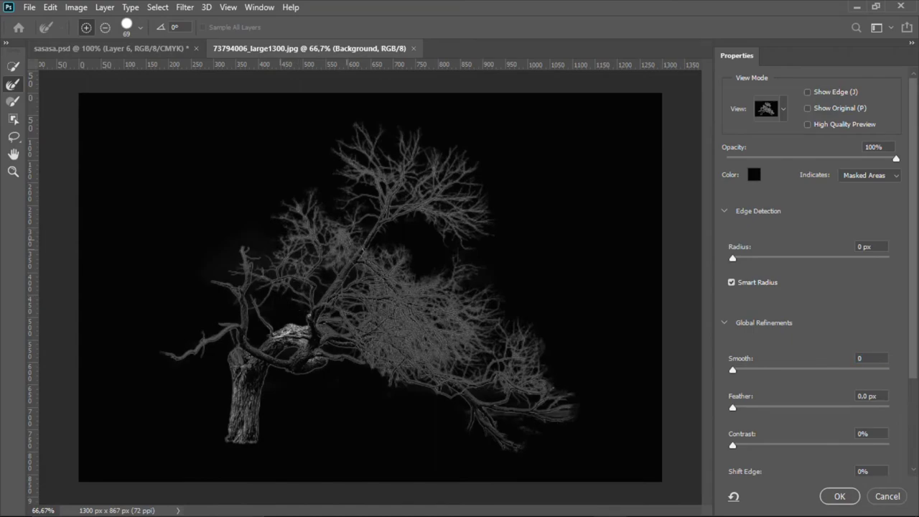
{"action": "left_click", "coordinate": [840, 496]}
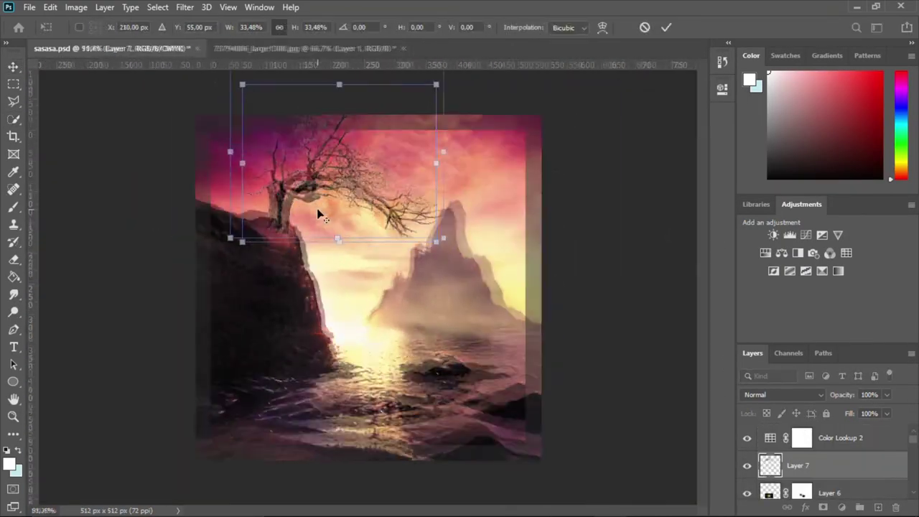
Step: Match the tree's colours to sasasa.psd Layer 5, with intensity 42 and darker luminance
{"action": "scroll", "coordinate": [333, 227], "scroll_direction": "up", "scroll_amount": 3}
{"action": "scroll", "coordinate": [333, 227], "scroll_direction": "down", "scroll_amount": 2}
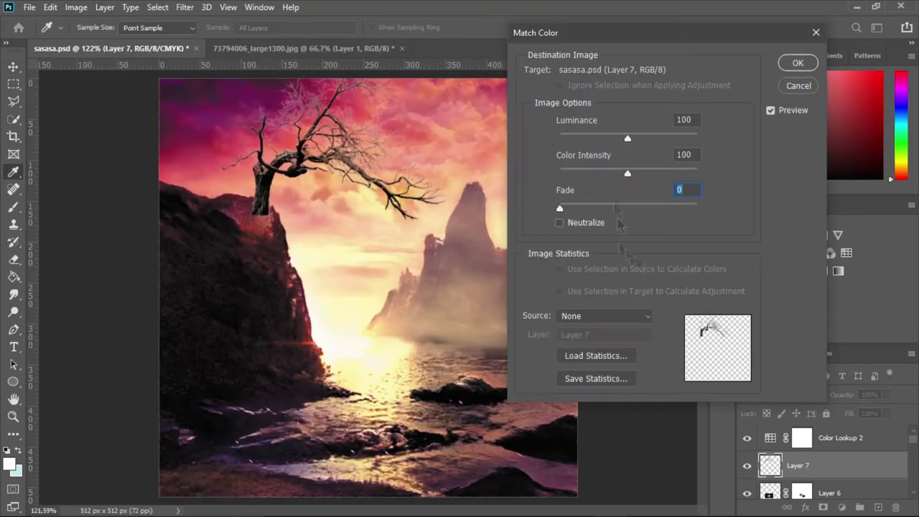
{"action": "left_click", "coordinate": [605, 316]}
{"action": "left_click", "coordinate": [583, 329]}
{"action": "left_click", "coordinate": [605, 335]}
{"action": "left_click", "coordinate": [595, 392]}
{"action": "left_click_drag", "start_coordinate": [628, 174], "coordinate": [590, 175]}
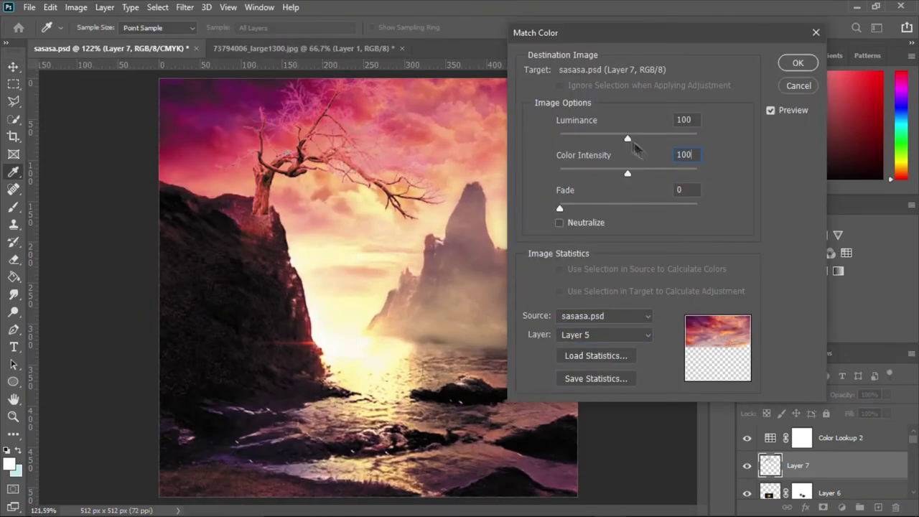
{"action": "left_click_drag", "start_coordinate": [628, 138], "coordinate": [555, 144]}
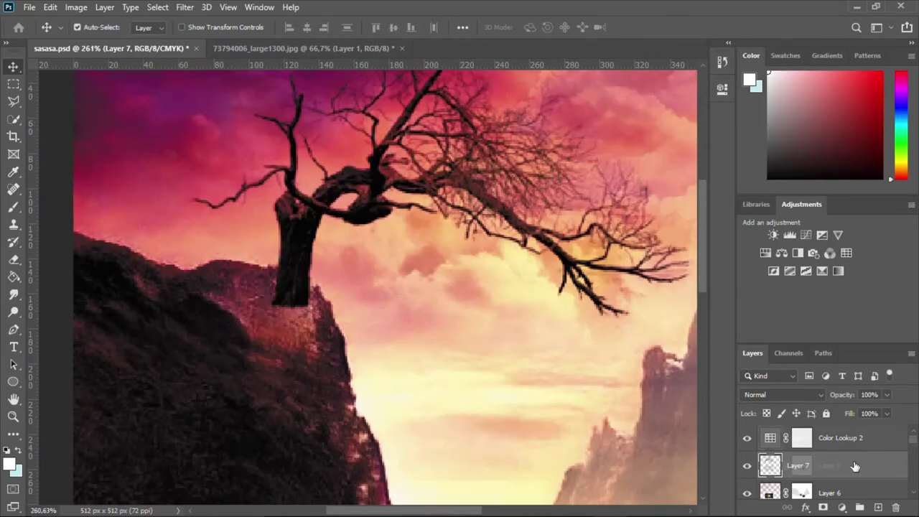
Step: Paint the tree's mask to soften the trunk base into the cliff
{"action": "key", "text": "b"}
{"action": "left_click_drag", "start_coordinate": [305, 316], "coordinate": [256, 310]}
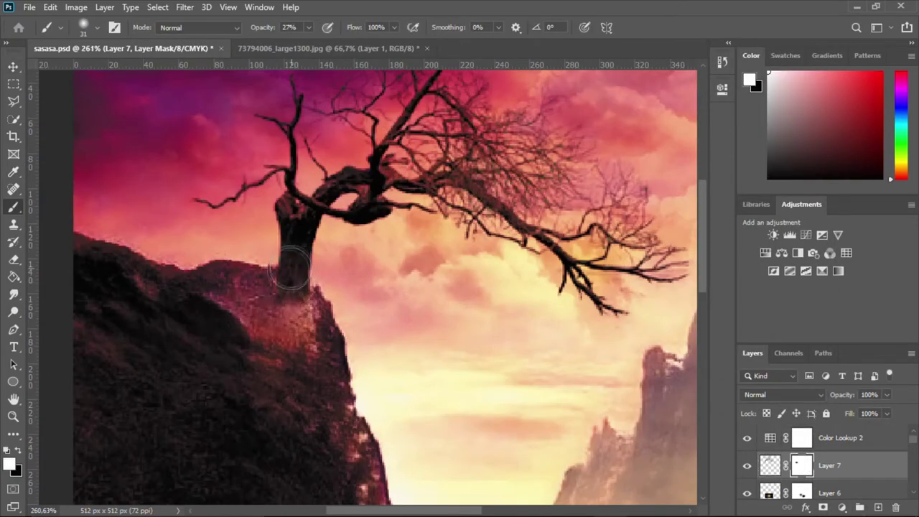
{"action": "scroll", "coordinate": [290, 266], "scroll_direction": "down", "scroll_amount": 5}
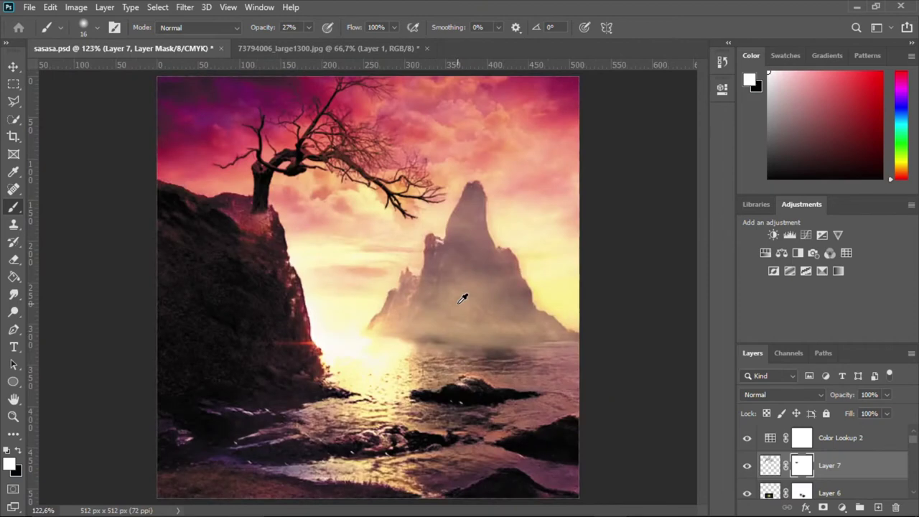
{"action": "scroll", "coordinate": [826, 460], "scroll_direction": "down", "scroll_amount": 1}
{"action": "scroll", "coordinate": [826, 460], "scroll_direction": "up", "scroll_amount": 1}
Step: Add a clipped Levels layer with output black at 14, then hide it
{"action": "left_click", "coordinate": [842, 508]}
{"action": "left_click", "coordinate": [831, 323]}
{"action": "left_click", "coordinate": [607, 314]}
{"action": "left_click_drag", "start_coordinate": [545, 266], "coordinate": [549, 266]}
{"action": "left_click", "coordinate": [749, 466]}
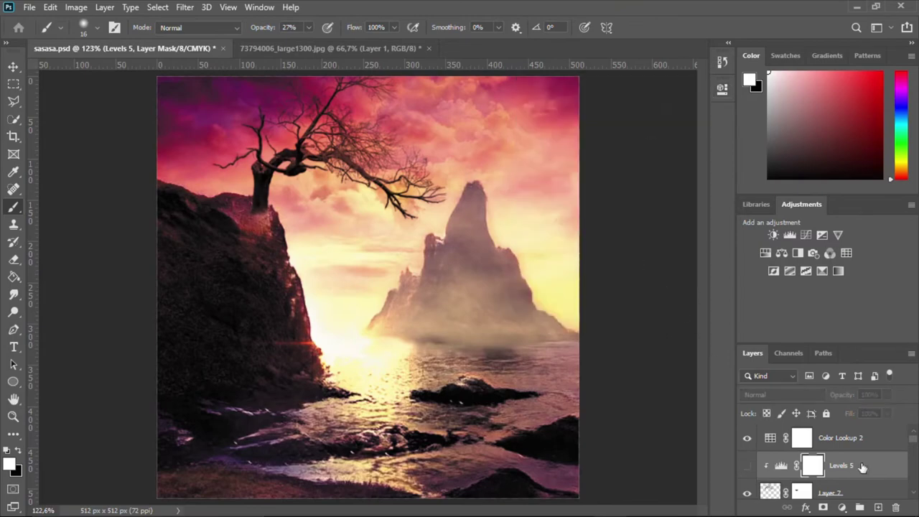
Step: Add a Color Balance to the tree, shifting midtones toward red and slightly blue
{"action": "scroll", "coordinate": [228, 133], "scroll_direction": "down", "scroll_amount": 1}
{"action": "scroll", "coordinate": [546, 324], "scroll_direction": "up", "scroll_amount": 2}
{"action": "left_click", "coordinate": [842, 507]}
{"action": "left_click", "coordinate": [858, 386]}
{"action": "left_click_drag", "start_coordinate": [590, 156], "coordinate": [618, 164]}
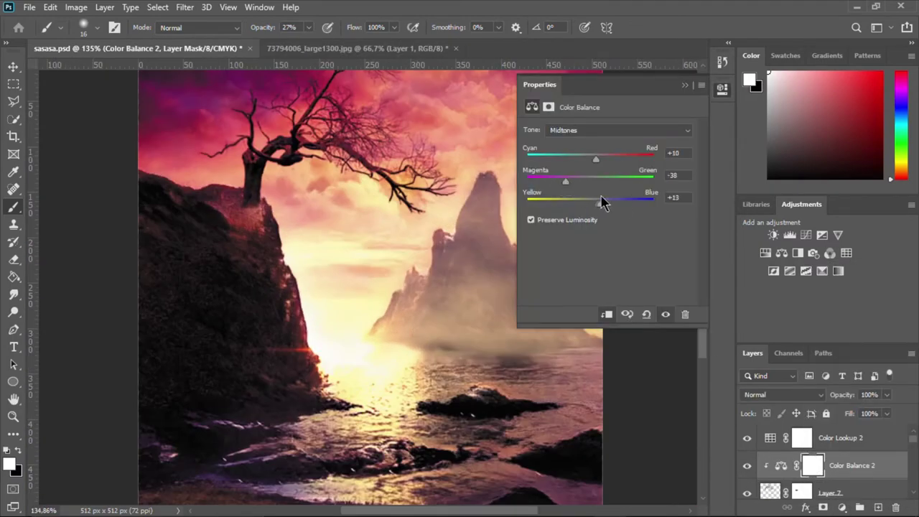
{"action": "left_click_drag", "start_coordinate": [602, 203], "coordinate": [600, 203]}
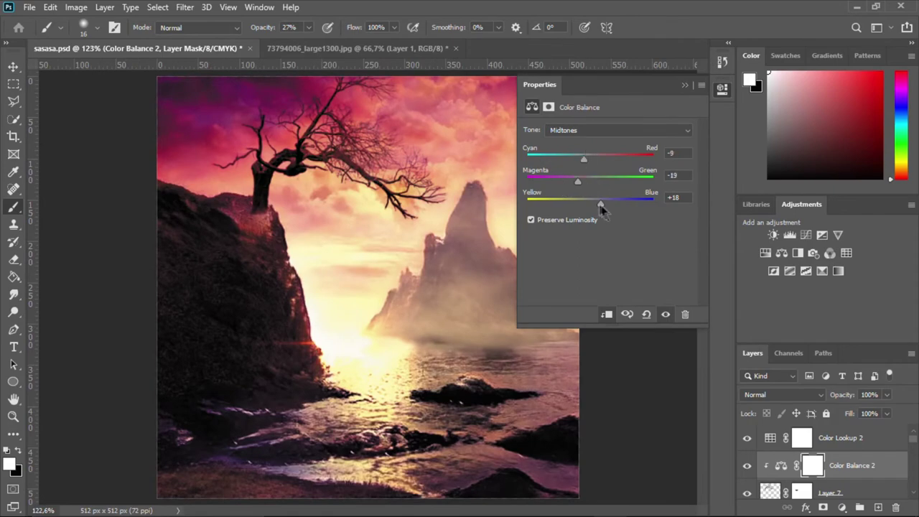
{"action": "left_click", "coordinate": [685, 85]}
Step: Fit the whole image in view and make black the painting colour
{"action": "scroll", "coordinate": [266, 173], "scroll_direction": "up", "scroll_amount": 4}
{"action": "key", "text": "ctrl+0"}
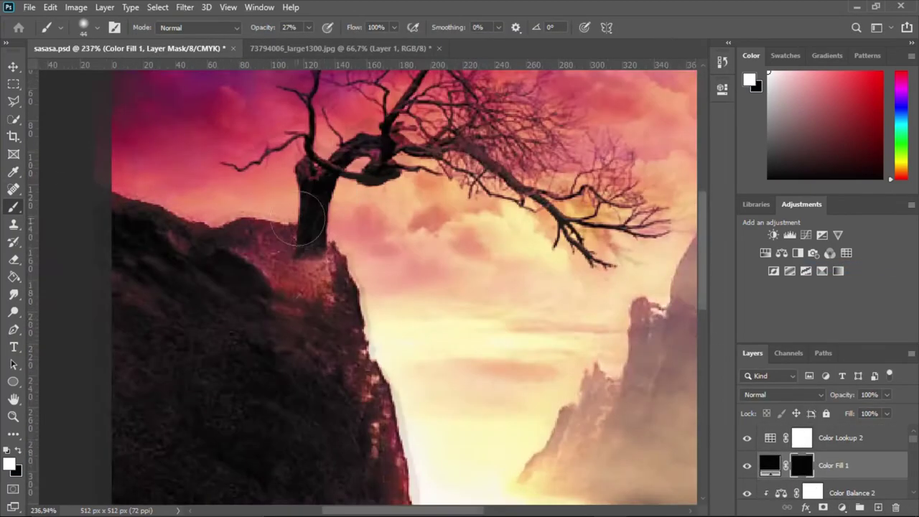
{"action": "scroll", "coordinate": [427, 169], "scroll_direction": "down", "scroll_amount": 3}
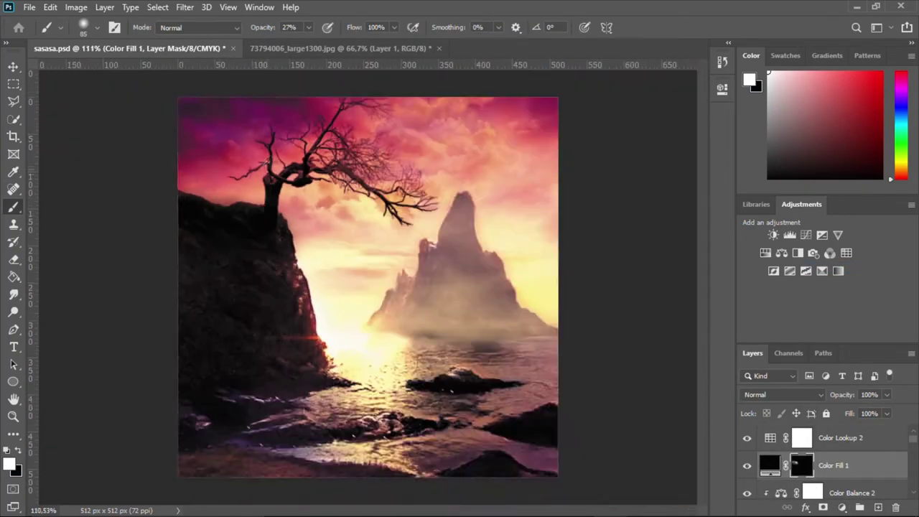
{"action": "key", "text": "x"}
{"action": "scroll", "coordinate": [276, 199], "scroll_direction": "up", "scroll_amount": 3}
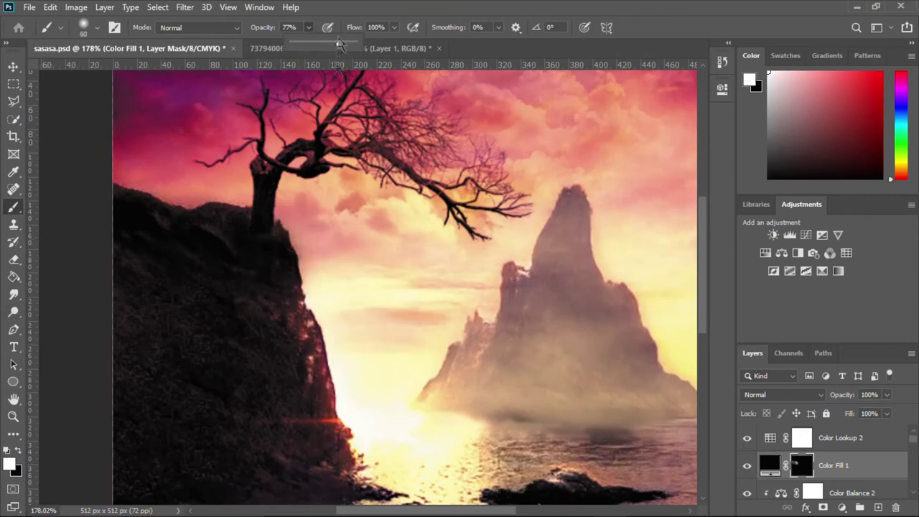
{"action": "scroll", "coordinate": [185, 338], "scroll_direction": "down", "scroll_amount": 4}
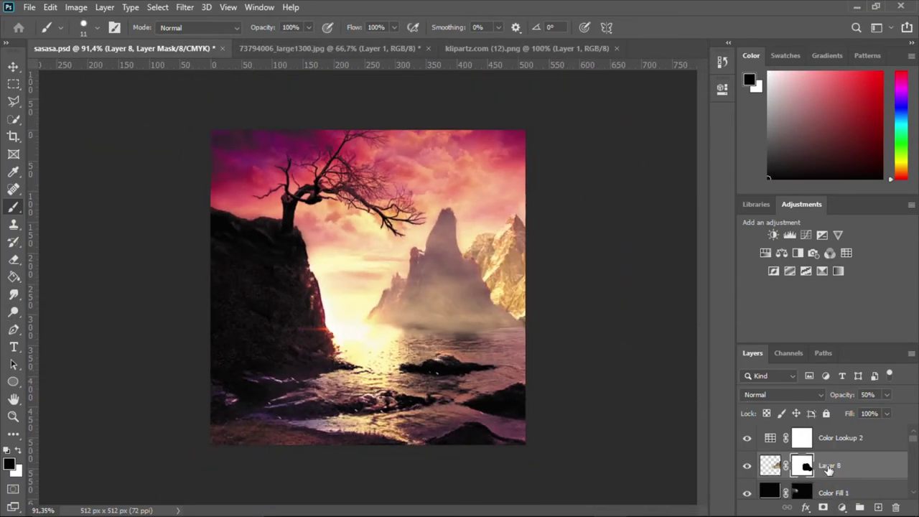
Step: Close the Exposure settings and swap brush colours to clean up the mountain mask edges
{"action": "scroll", "coordinate": [829, 468], "scroll_direction": "down", "scroll_amount": 3}
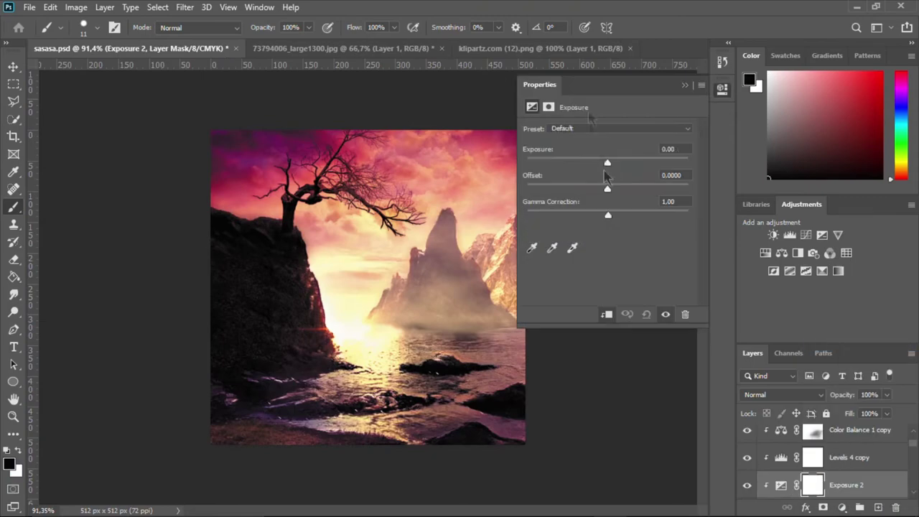
{"action": "left_click", "coordinate": [591, 494]}
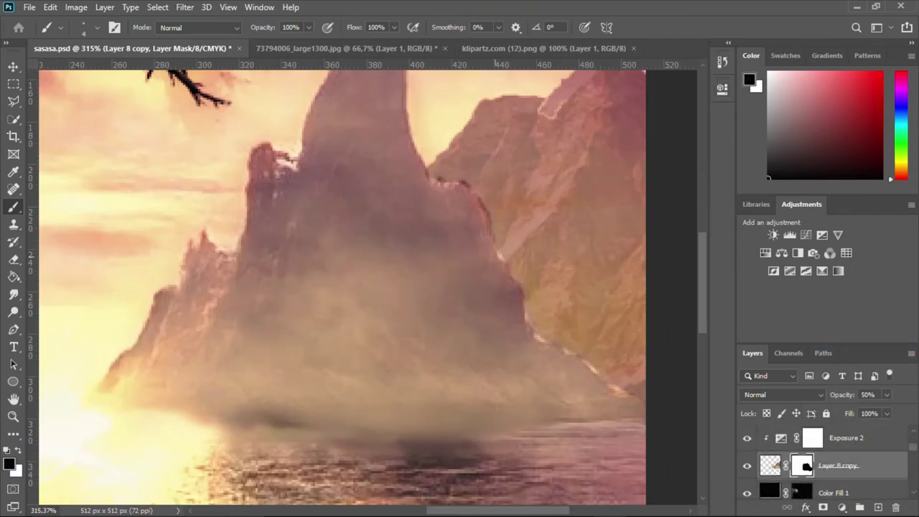
{"action": "scroll", "coordinate": [588, 351], "scroll_direction": "up", "scroll_amount": 3}
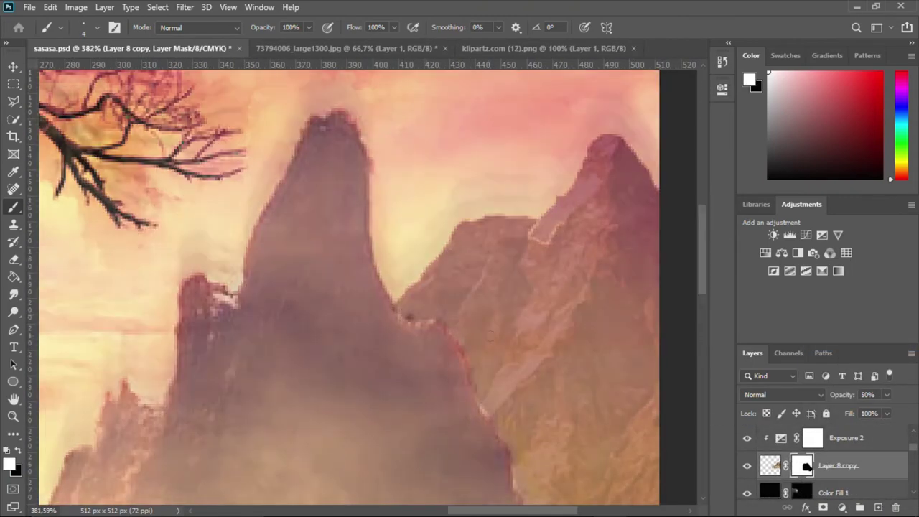
{"action": "key", "text": "x"}
{"action": "key", "text": "x"}
{"action": "scroll", "coordinate": [621, 382], "scroll_direction": "down", "scroll_amount": 5}
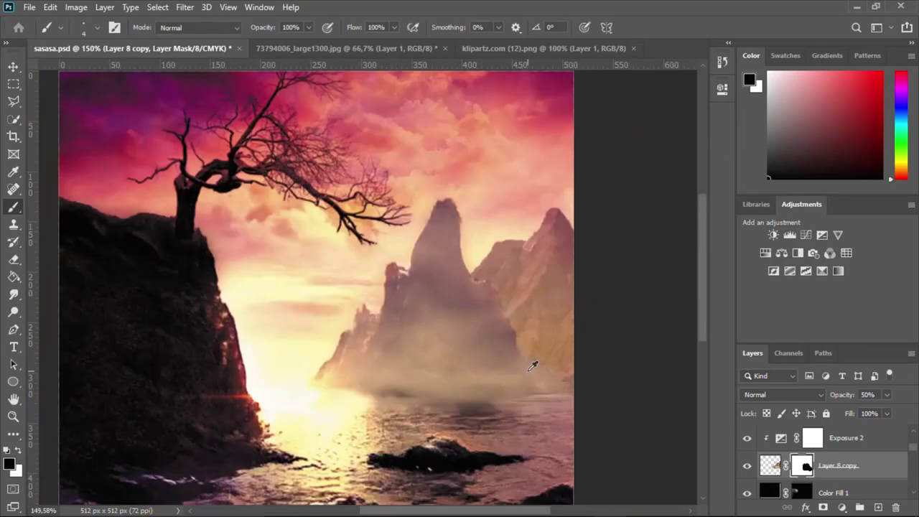
{"action": "scroll", "coordinate": [535, 363], "scroll_direction": "up", "scroll_amount": 4}
{"action": "scroll", "coordinate": [535, 363], "scroll_direction": "down", "scroll_amount": 6}
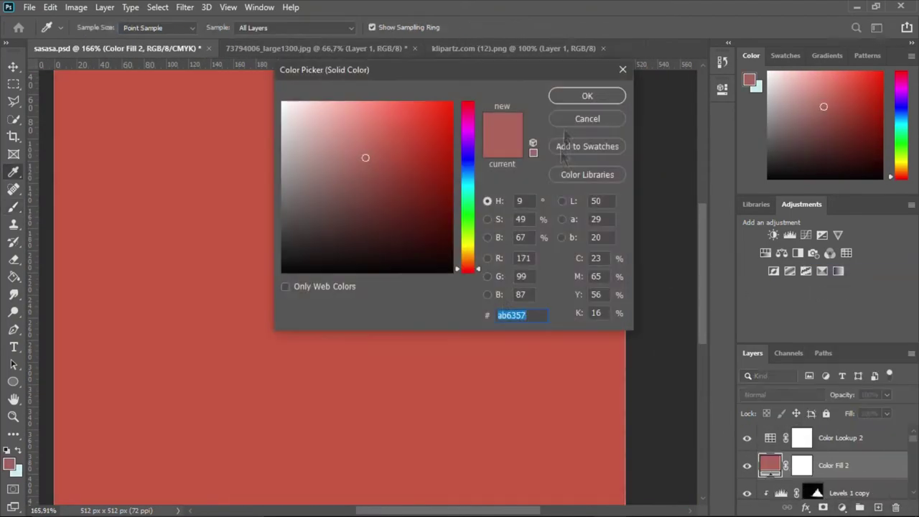
Step: Add a Solid Color fill clipped to the right-hand mountains and pick a muted purple
{"action": "left_click", "coordinate": [587, 95]}
{"action": "right_click", "coordinate": [821, 438]}
{"action": "left_click", "coordinate": [701, 265]}
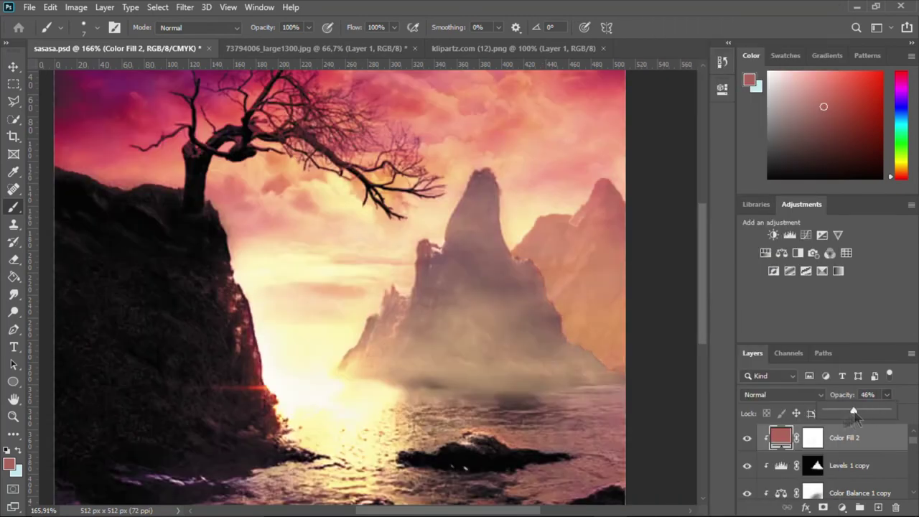
{"action": "double_click", "coordinate": [782, 438]}
{"action": "left_click_drag", "start_coordinate": [344, 68], "coordinate": [144, 88]}
{"action": "left_click", "coordinate": [170, 253]}
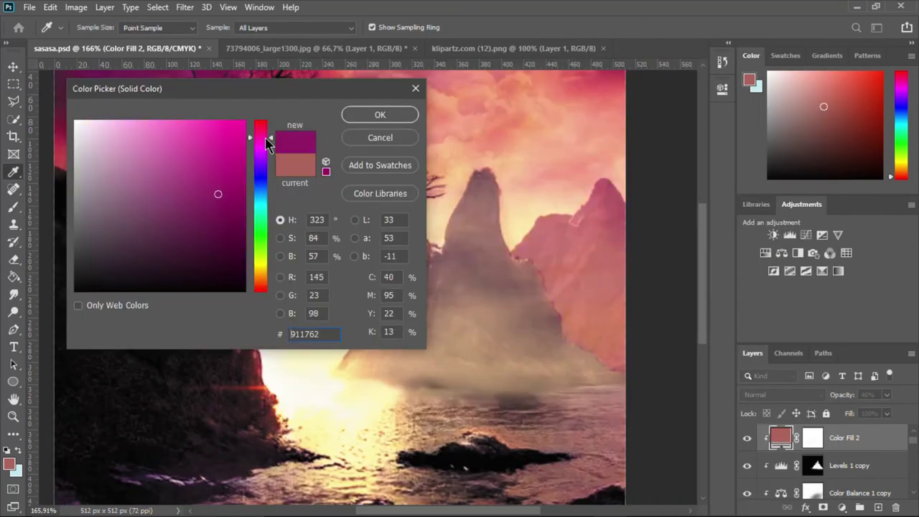
{"action": "left_click_drag", "start_coordinate": [247, 210], "coordinate": [118, 193]}
{"action": "key", "text": "Return"}
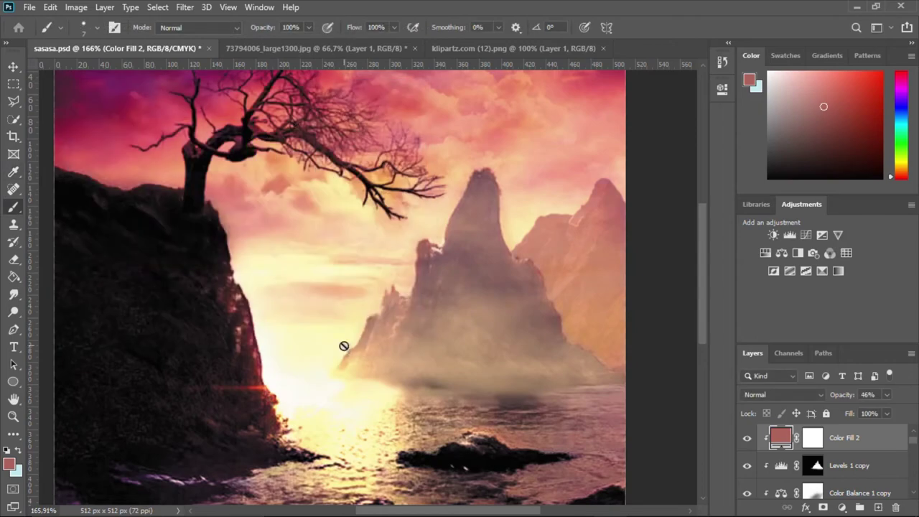
Step: Set the fill colour to #632e4d at 64% opacity and target the Layer 8 copy mask
{"action": "double_click", "coordinate": [782, 438]}
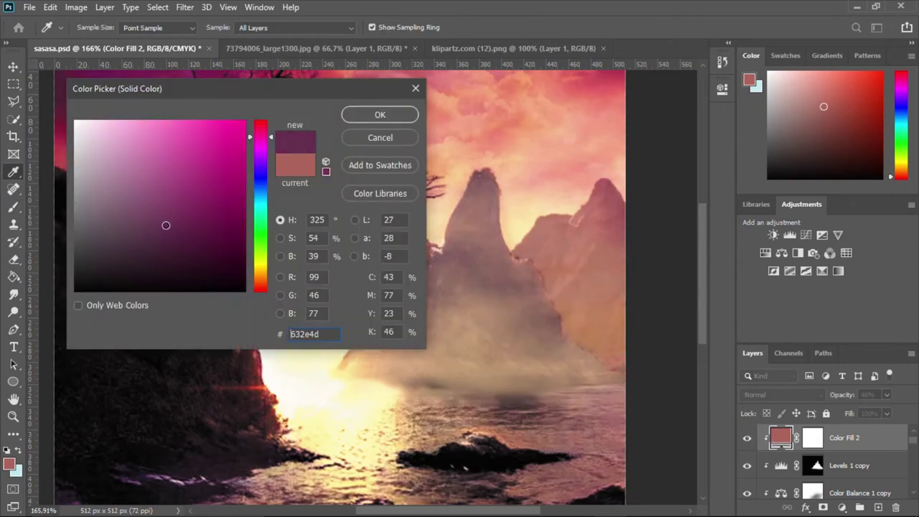
{"action": "key", "text": "Return"}
{"action": "left_click", "coordinate": [887, 394]}
{"action": "left_click_drag", "start_coordinate": [877, 411], "coordinate": [888, 415]}
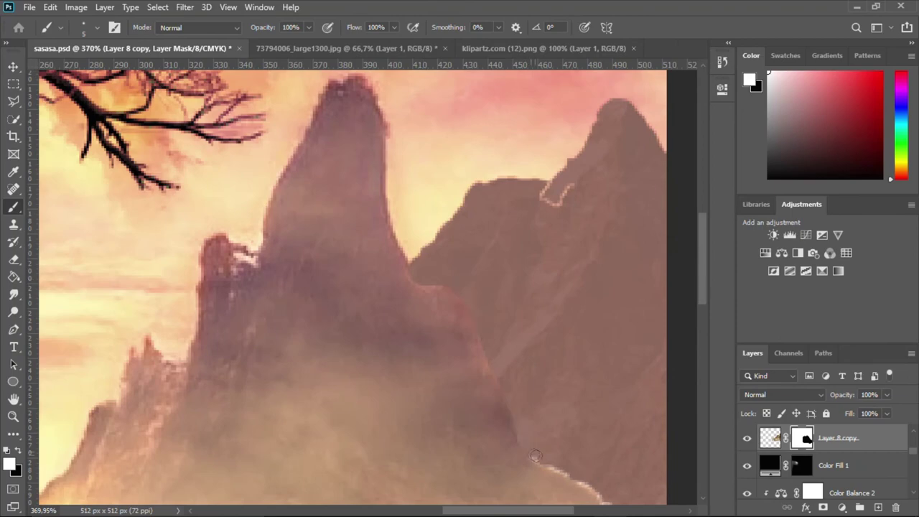
{"action": "scroll", "coordinate": [535, 456], "scroll_direction": "down", "scroll_amount": 3}
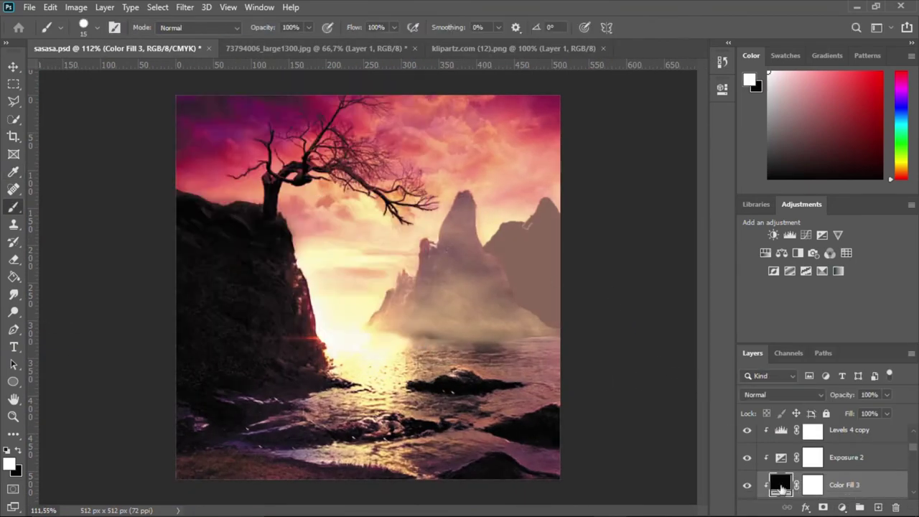
{"action": "left_click", "coordinate": [812, 485]}
Step: Duplicate Layer 3 copy with its Hue/Saturation, then select the child in swing-child-boy-girl.jpg
{"action": "right_click", "coordinate": [553, 295]}
{"action": "key", "text": "Escape"}
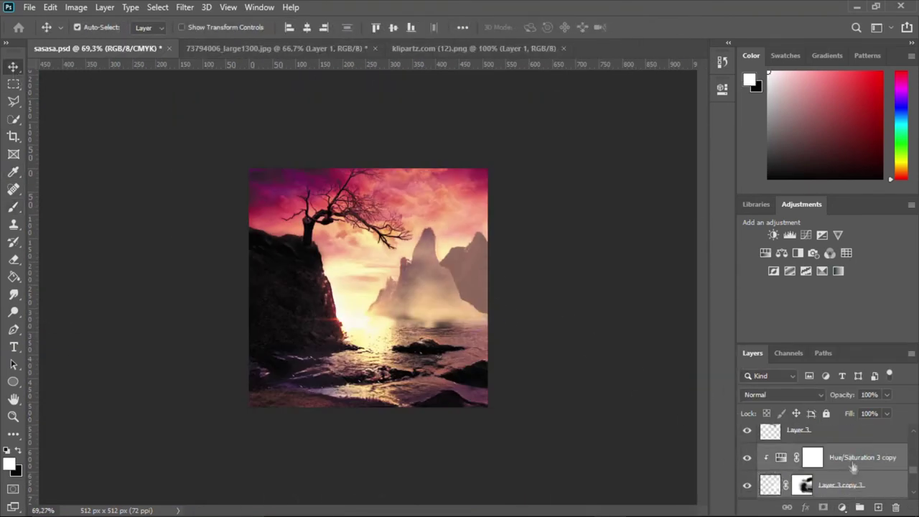
{"action": "mouse_move", "coordinate": [840, 466]}
{"action": "left_mouse_down"}
{"action": "mouse_move", "coordinate": [833, 440]}
{"action": "mouse_move", "coordinate": [826, 460]}
{"action": "left_mouse_up"}
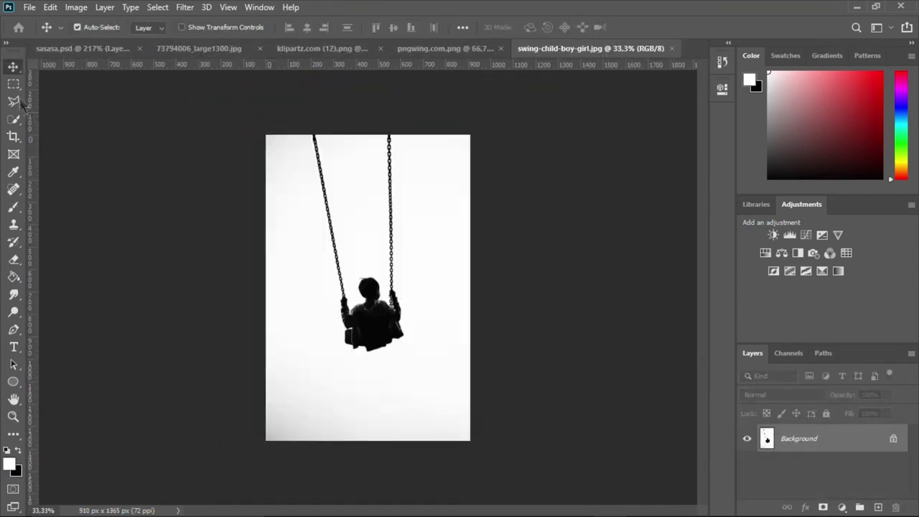
{"action": "left_click_drag", "start_coordinate": [288, 139], "coordinate": [447, 333]}
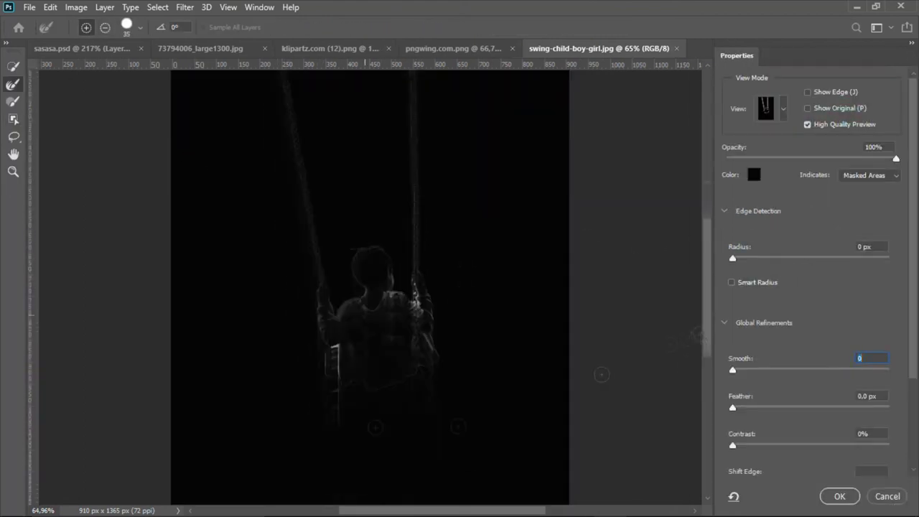
Step: Paste the refined child as Layer 9, shrinking and placing the swing under the tree branch
{"action": "left_click", "coordinate": [839, 496]}
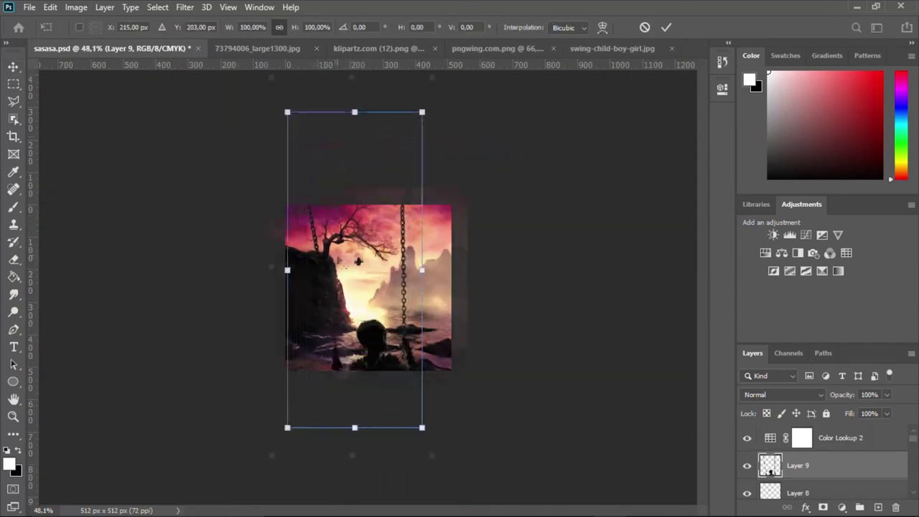
{"action": "left_click_drag", "start_coordinate": [287, 112], "coordinate": [328, 199]}
{"action": "left_click_drag", "start_coordinate": [238, 73], "coordinate": [362, 257]}
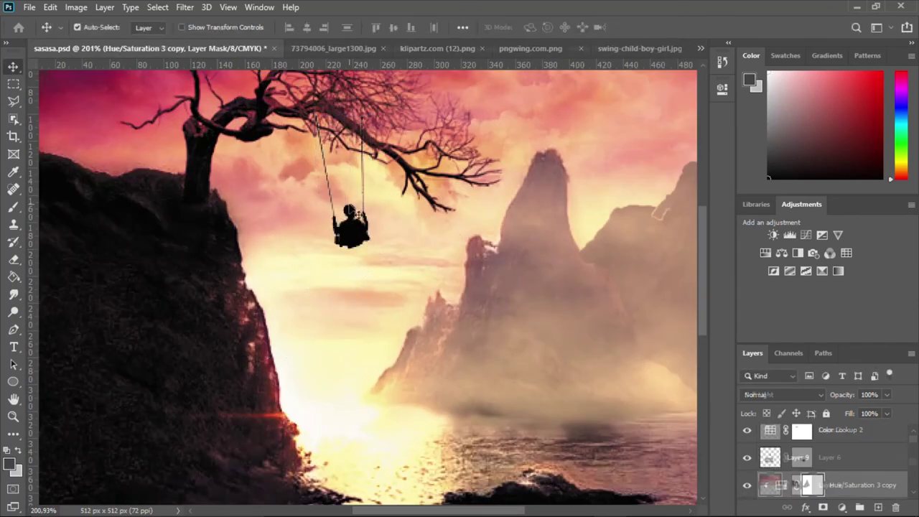
{"action": "left_click_drag", "start_coordinate": [345, 202], "coordinate": [352, 204]}
{"action": "scroll", "coordinate": [352, 204], "scroll_direction": "up", "scroll_amount": 3}
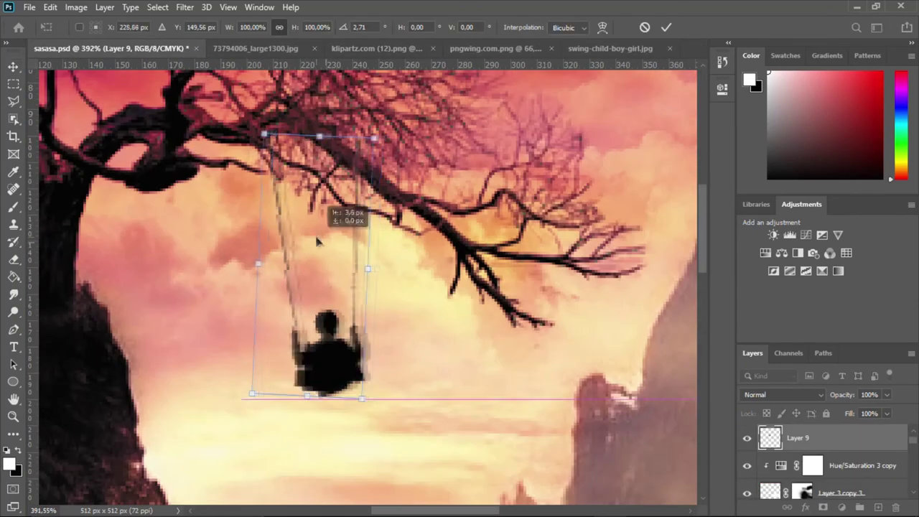
{"action": "key", "text": "Return"}
Step: Mask the swing layer, clip Levels with output black 59 and a colorizing Hue/Saturation
{"action": "left_click", "coordinate": [823, 507]}
{"action": "key", "text": "b"}
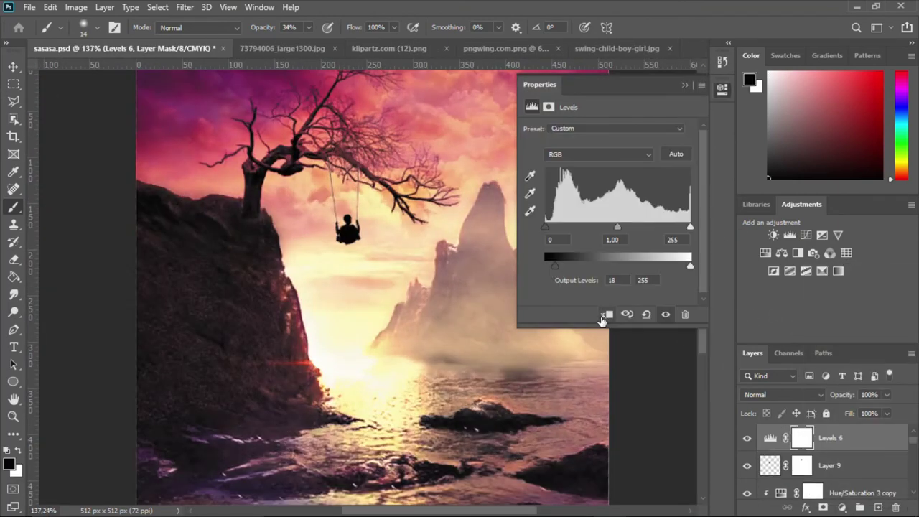
{"action": "left_click", "coordinate": [605, 315]}
{"action": "left_click_drag", "start_coordinate": [555, 265], "coordinate": [579, 266]}
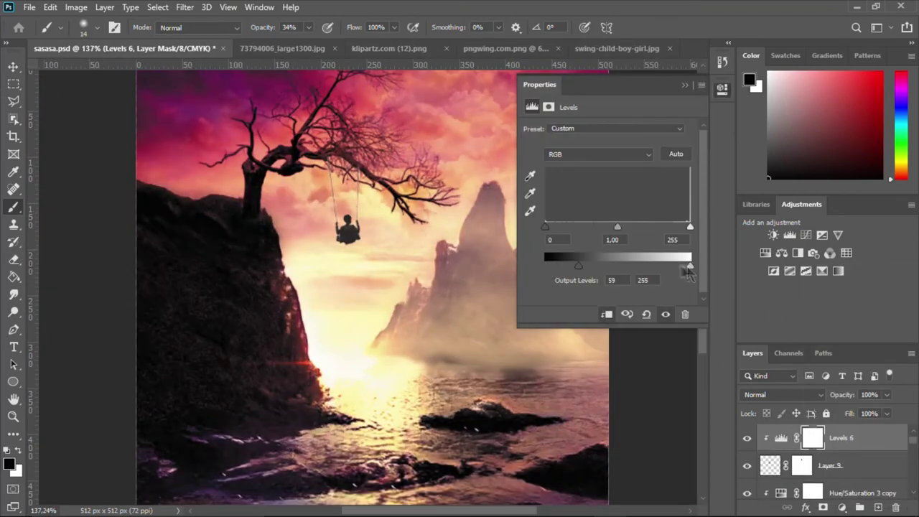
{"action": "left_click", "coordinate": [833, 507]}
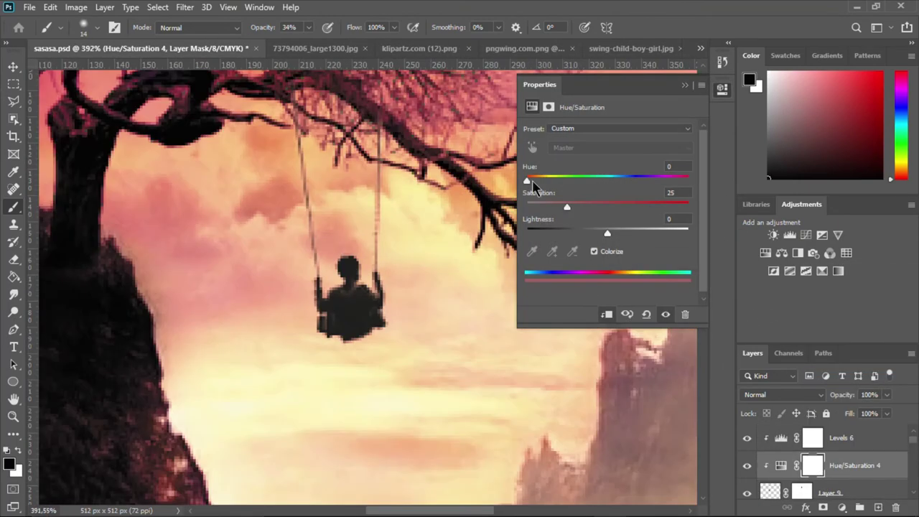
{"action": "left_click_drag", "start_coordinate": [629, 204], "coordinate": [647, 210]}
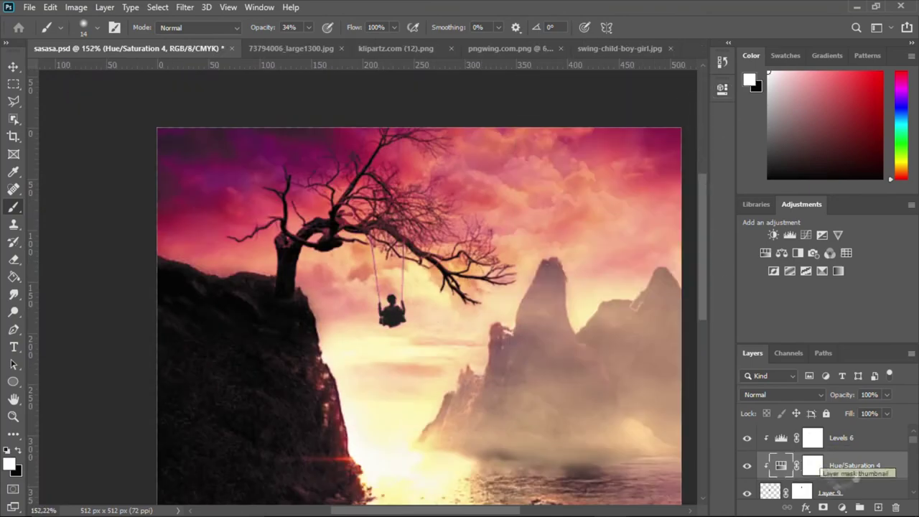
Step: Apply Match Color to the swing child using Layer 5 as the source
{"action": "left_click", "coordinate": [76, 7]}
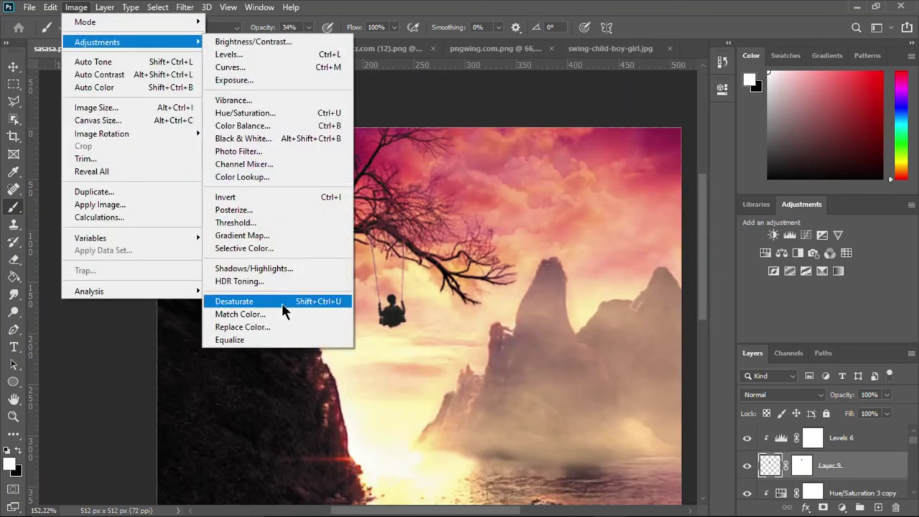
{"action": "left_click", "coordinate": [259, 316]}
{"action": "left_click", "coordinate": [606, 335]}
{"action": "left_click", "coordinate": [605, 428]}
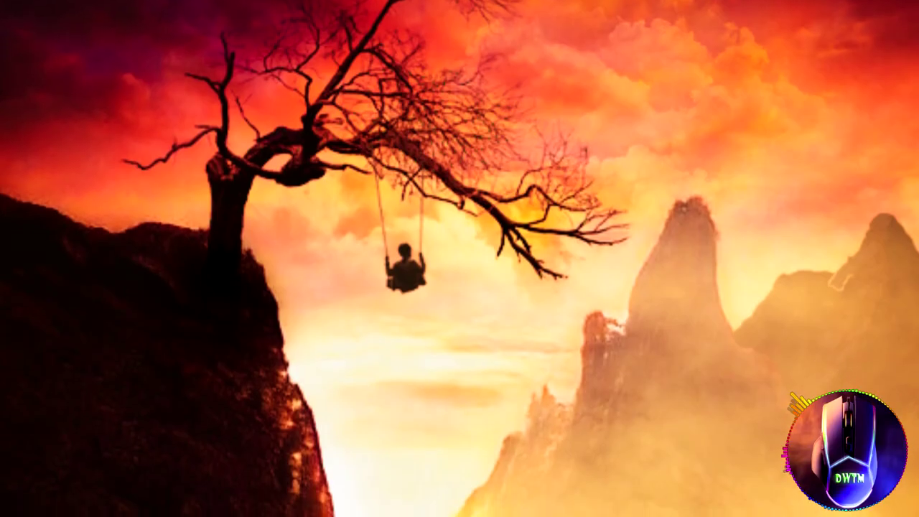